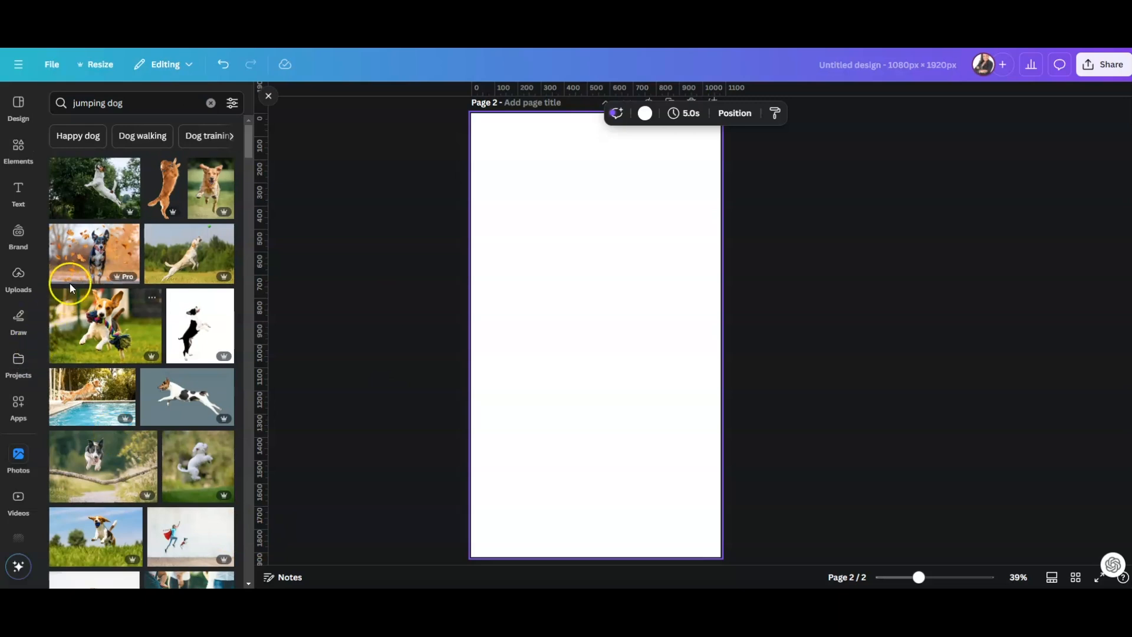
- Insert the photo of the dog running through falling autumn leaves onto the blank page
click(82, 256)
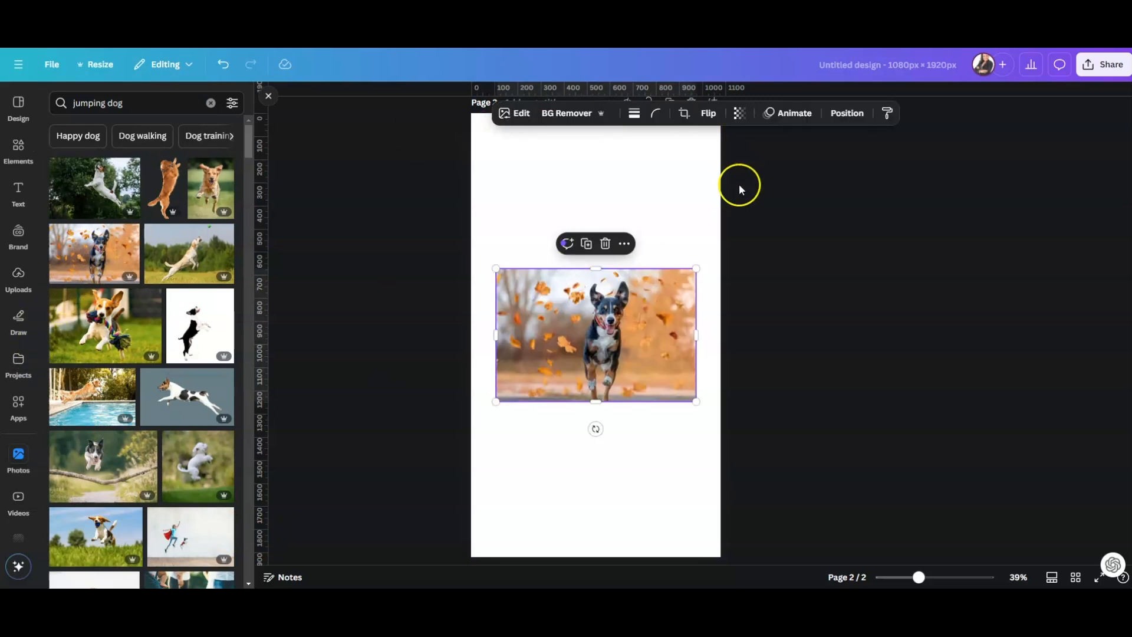
click(561, 118)
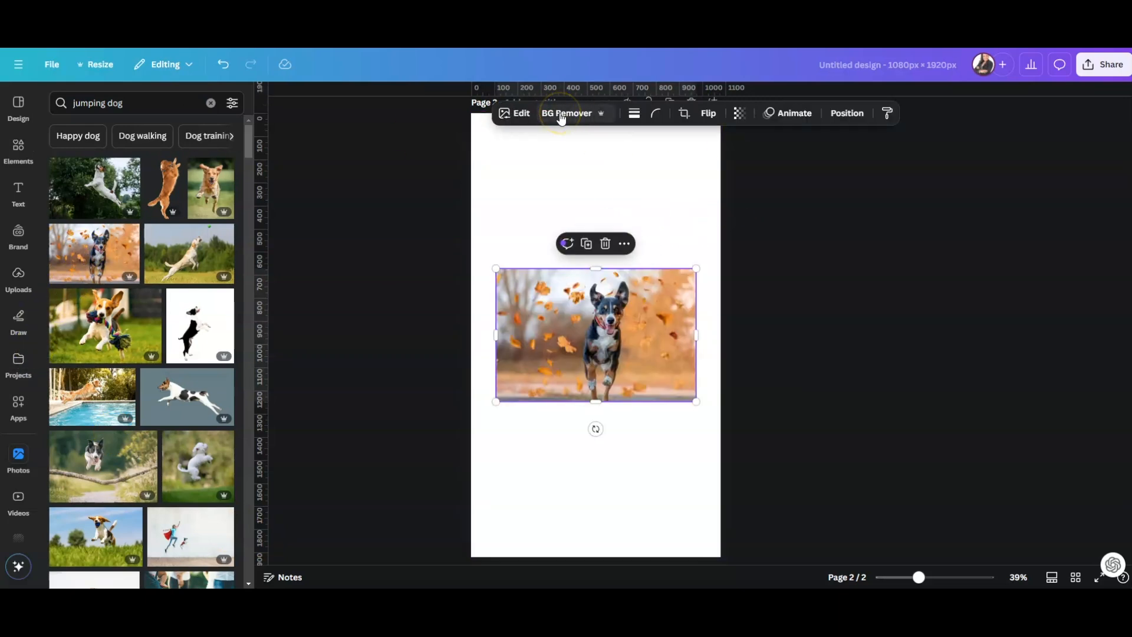
click(605, 243)
click(103, 277)
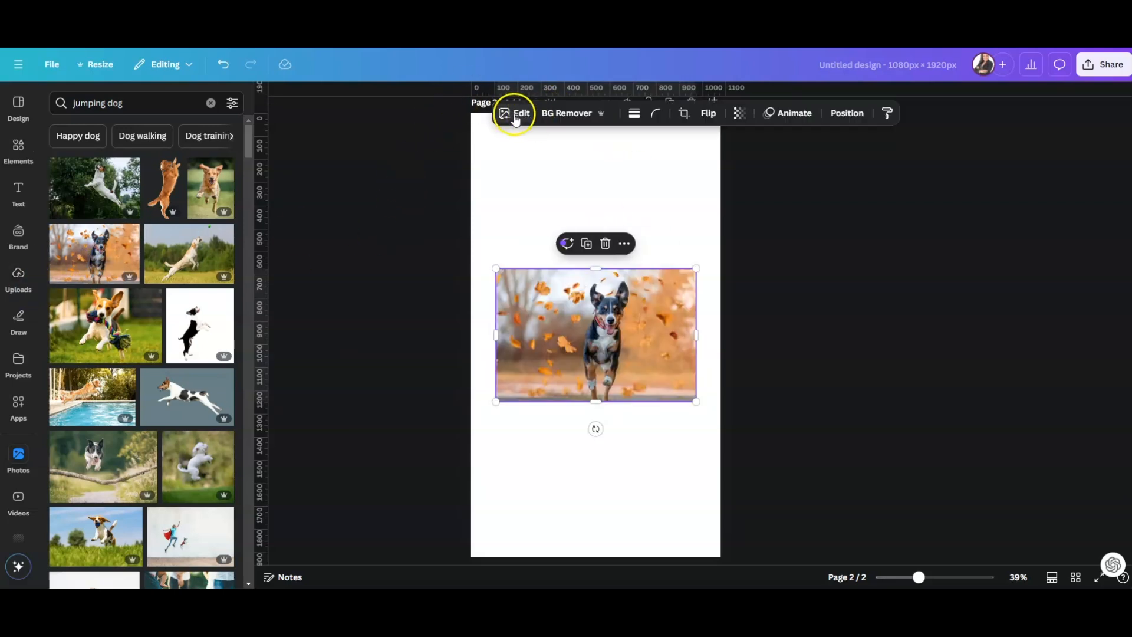
- Separate the dog from the autumn leaves photo with Magic Grab and delete the dog cutout
click(513, 112)
click(190, 209)
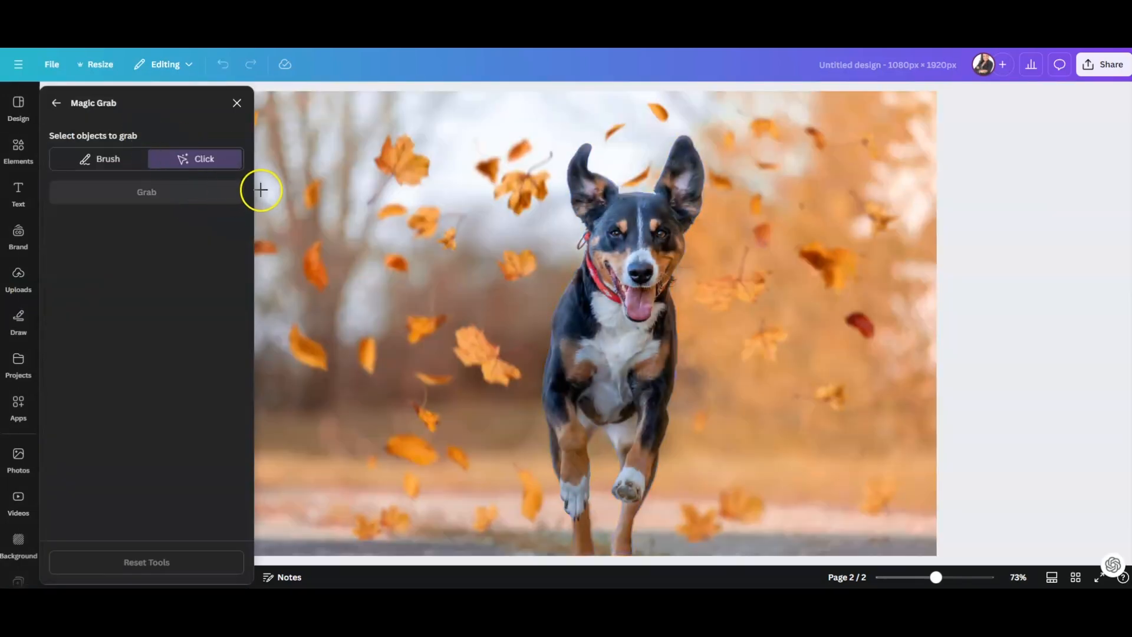
click(634, 298)
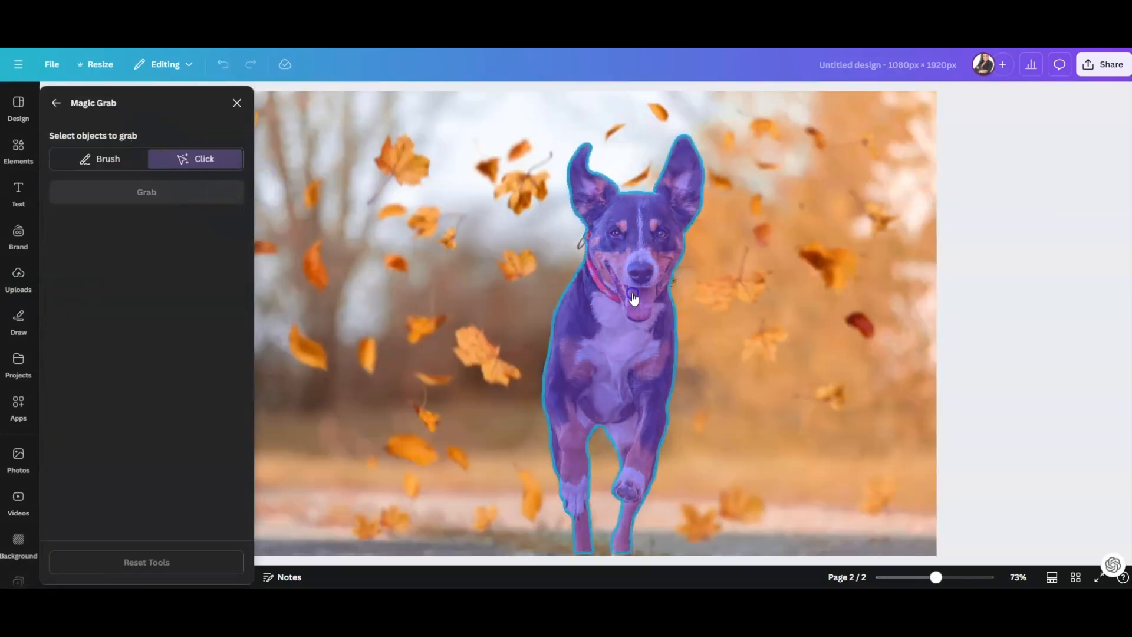
click(633, 298)
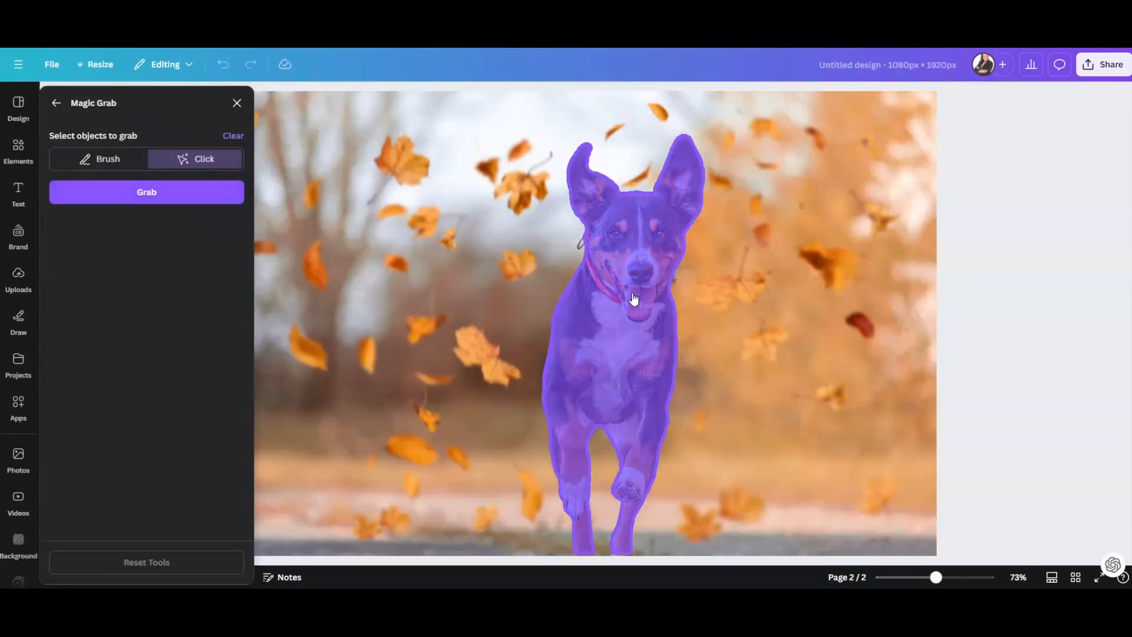
click(157, 192)
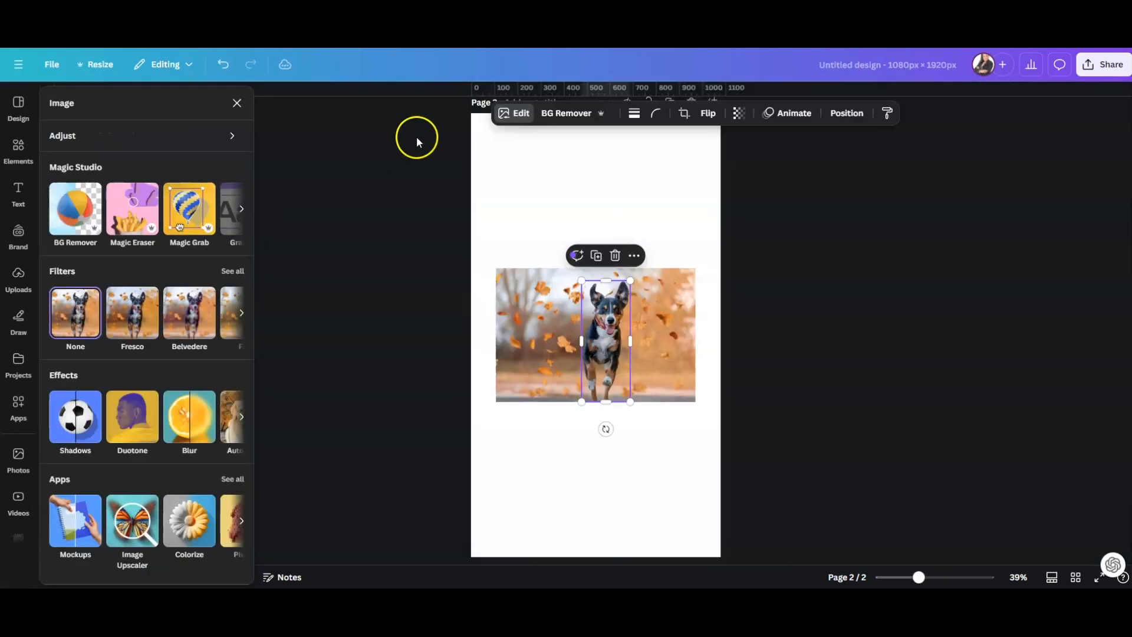
click(614, 255)
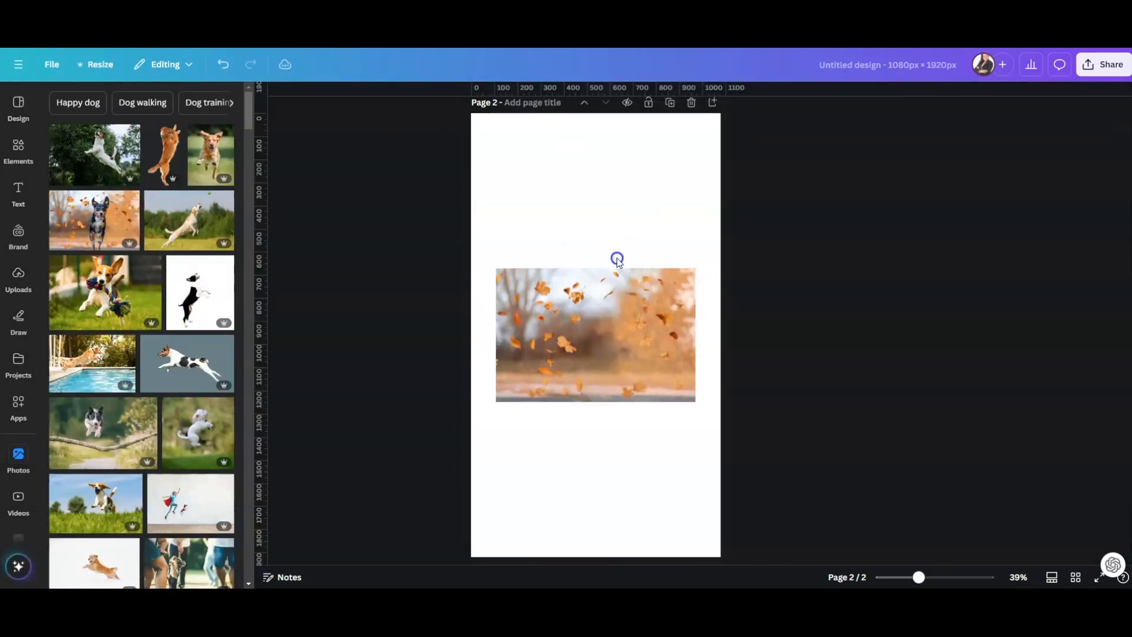
- Enlarge and reposition the autumn leaves background so that it covers the whole page
click(588, 355)
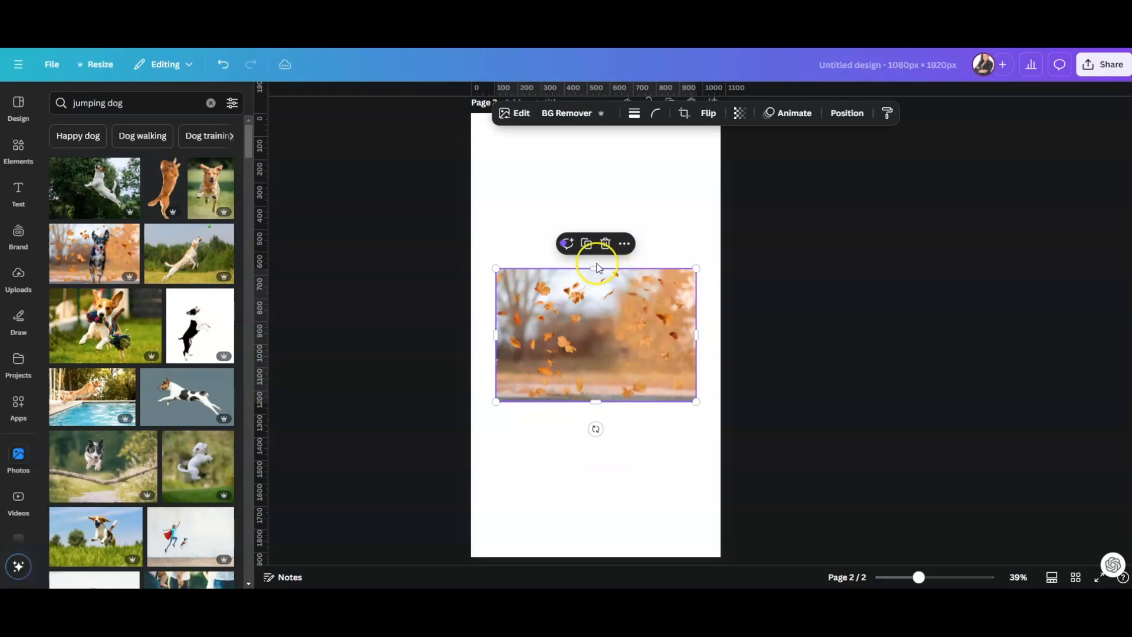
drag(596, 268, 564, 113)
drag(496, 259, 400, 258)
drag(696, 255, 875, 257)
drag(525, 283, 607, 284)
drag(688, 399, 710, 556)
drag(598, 266, 510, 270)
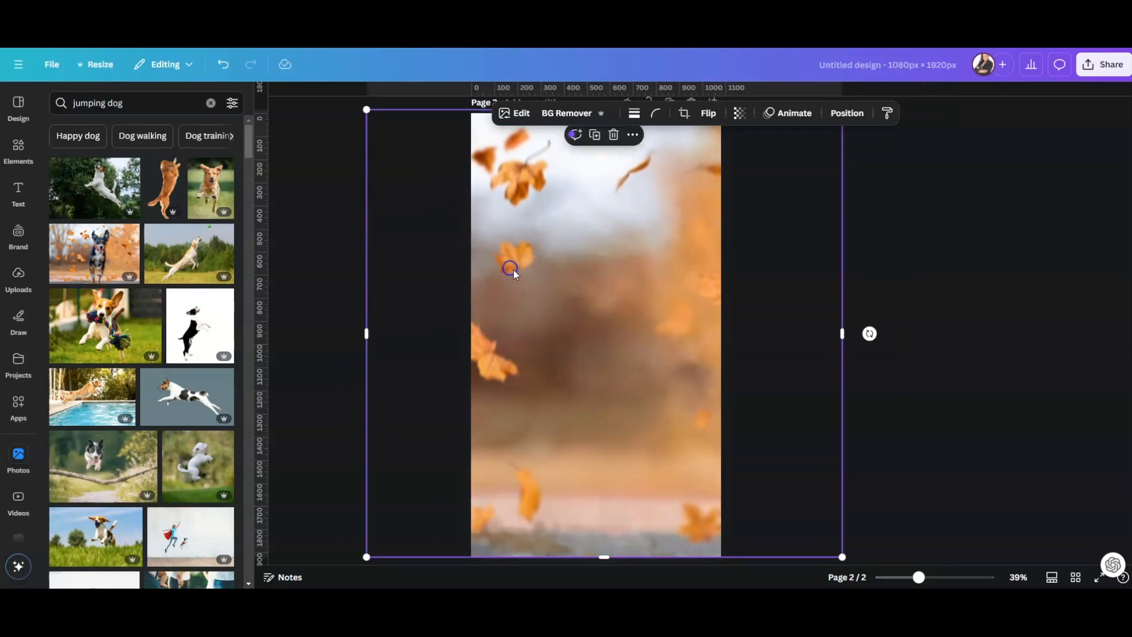
click(900, 257)
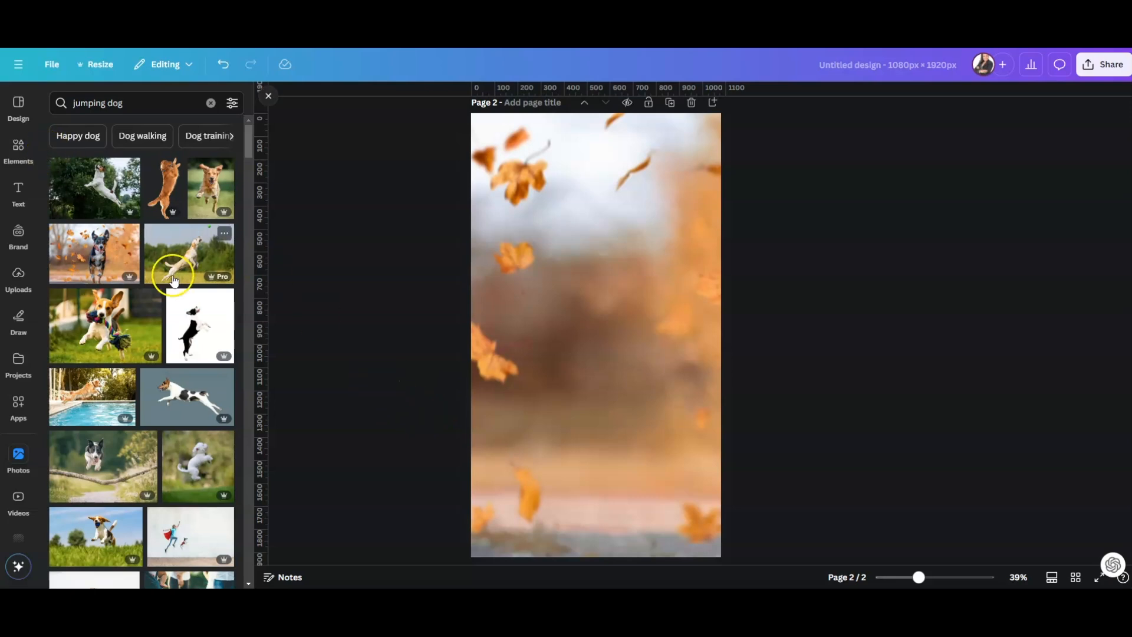
- Add the photo of the golden retriever leaping over grass and the recently used phone frame to the page
click(211, 188)
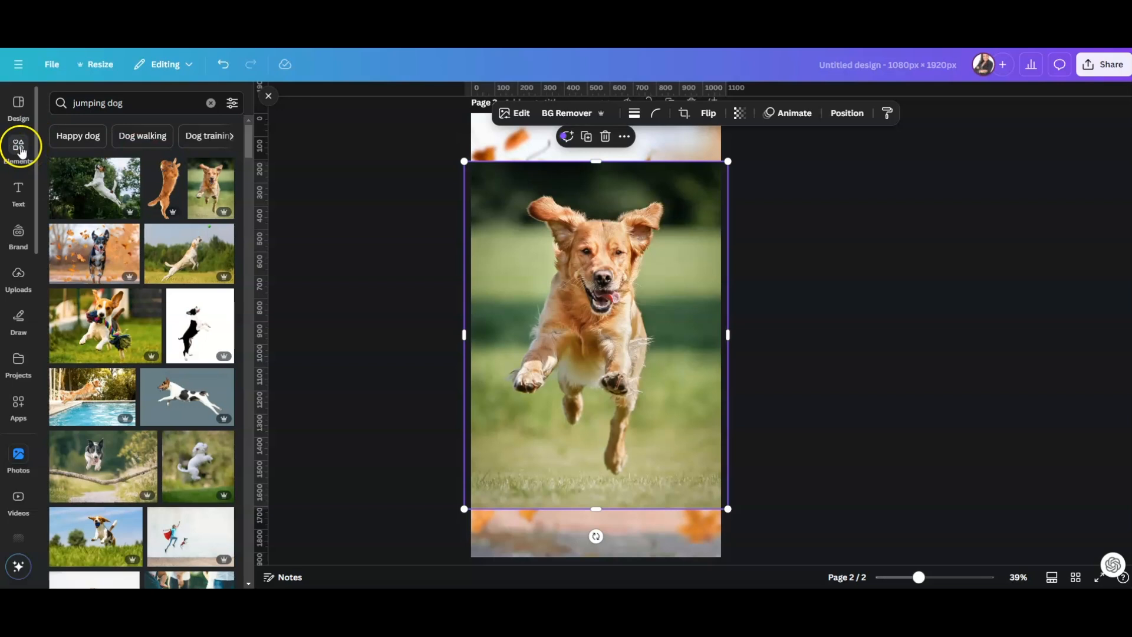
click(210, 102)
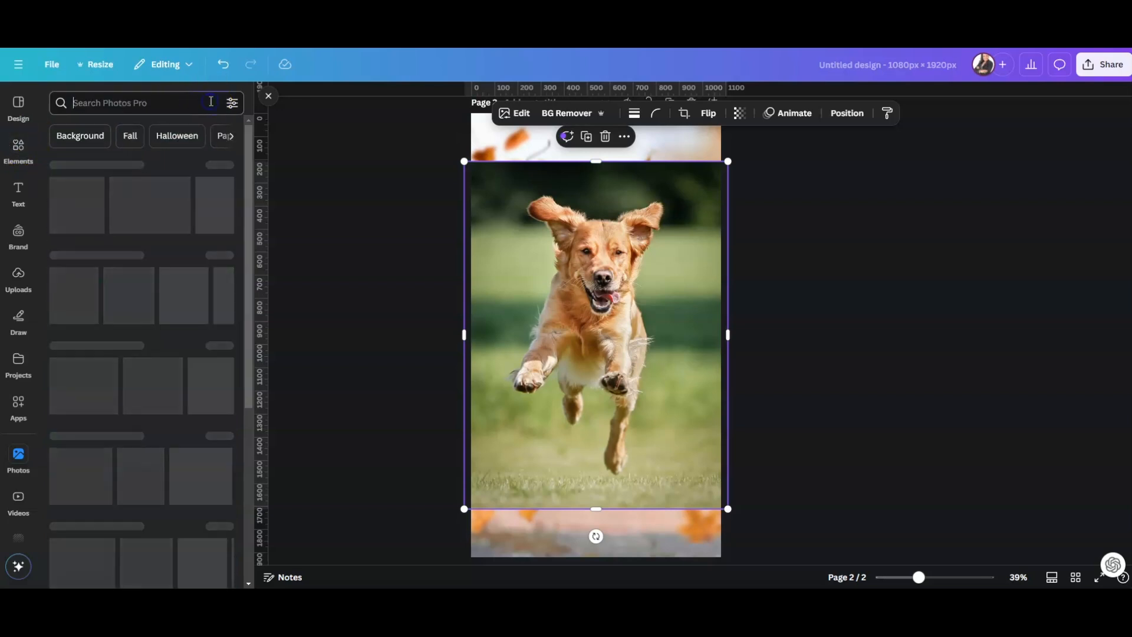
click(18, 147)
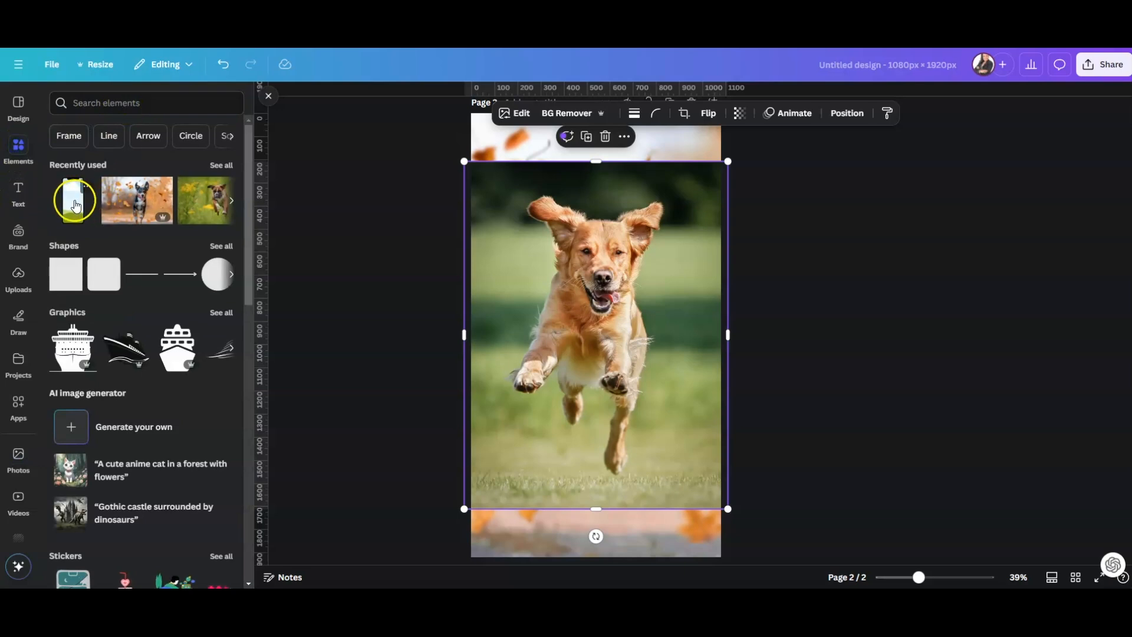
click(75, 204)
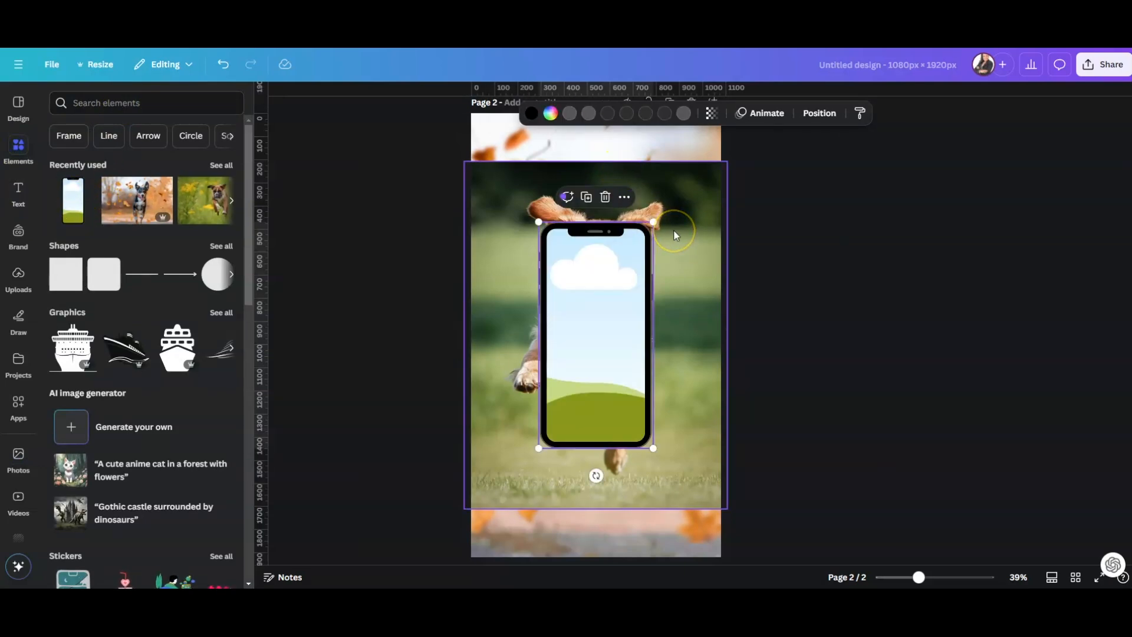
- Bring the golden retriever photo in front of the phone frame and drop it into the frame
click(662, 187)
click(847, 113)
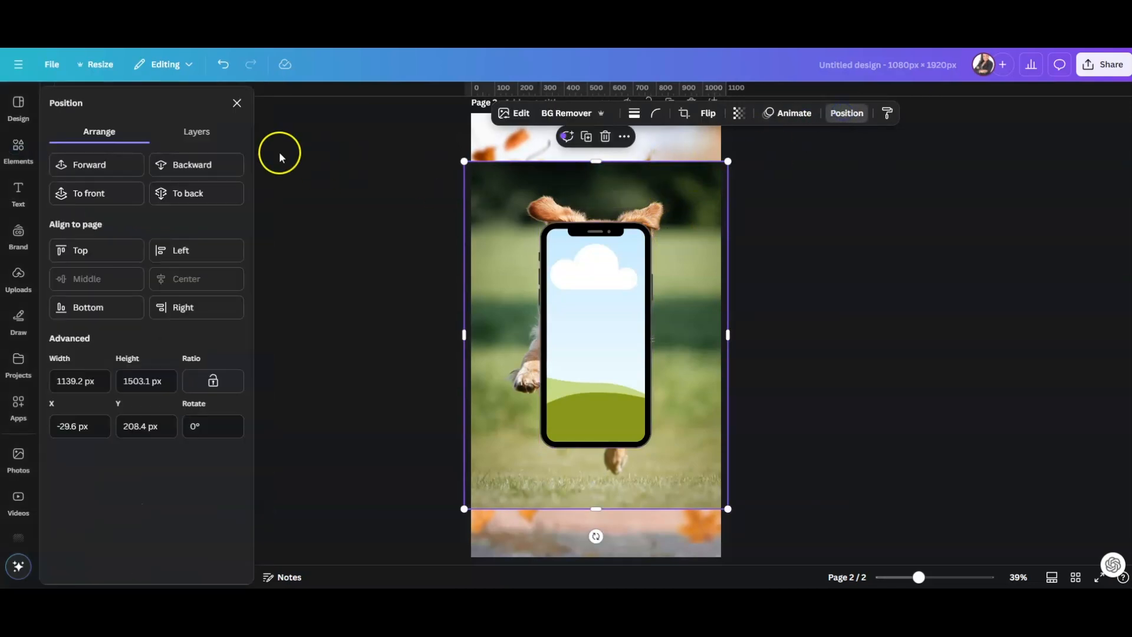
click(90, 165)
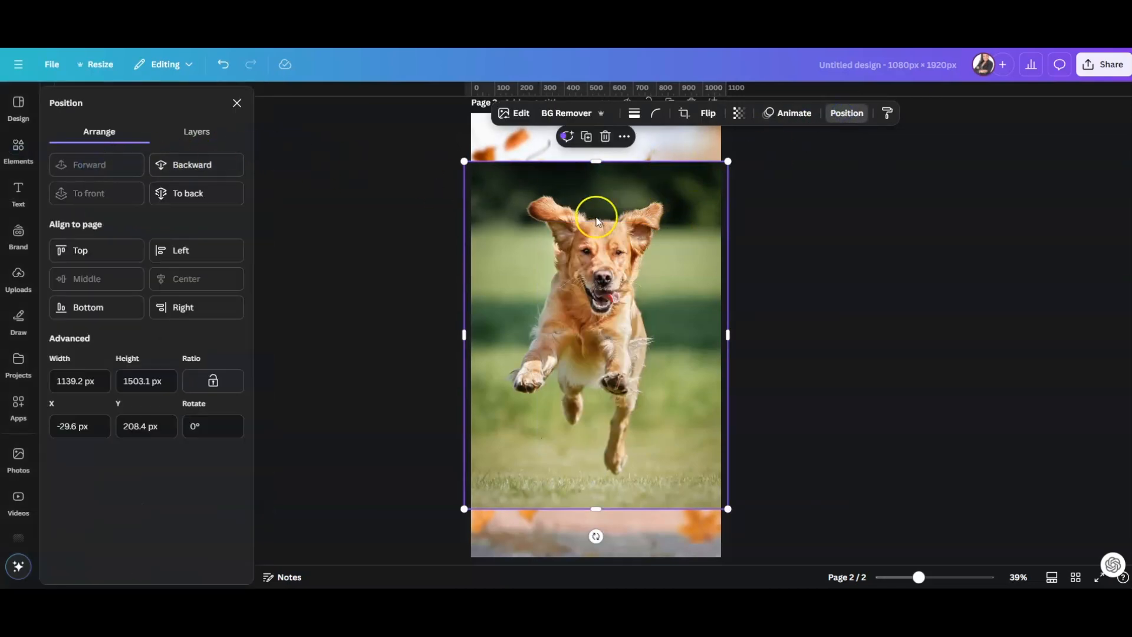
drag(591, 311, 634, 304)
- Enlarge the filled phone frame to about 829 × 1640 px and centre it vertically on the page
click(541, 233)
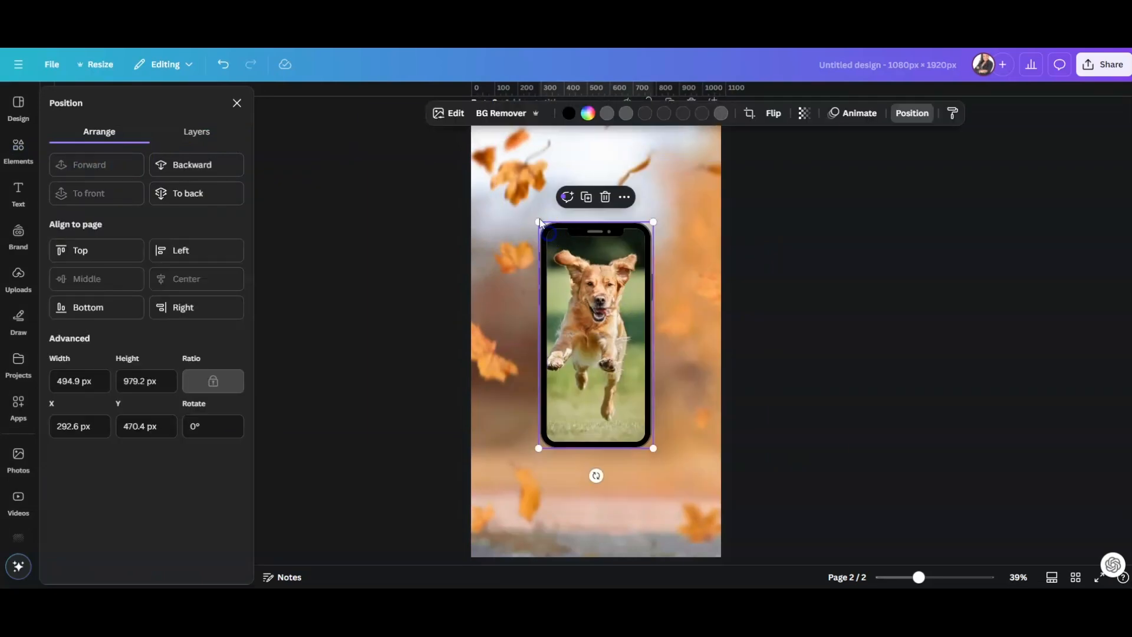
drag(536, 221, 500, 145)
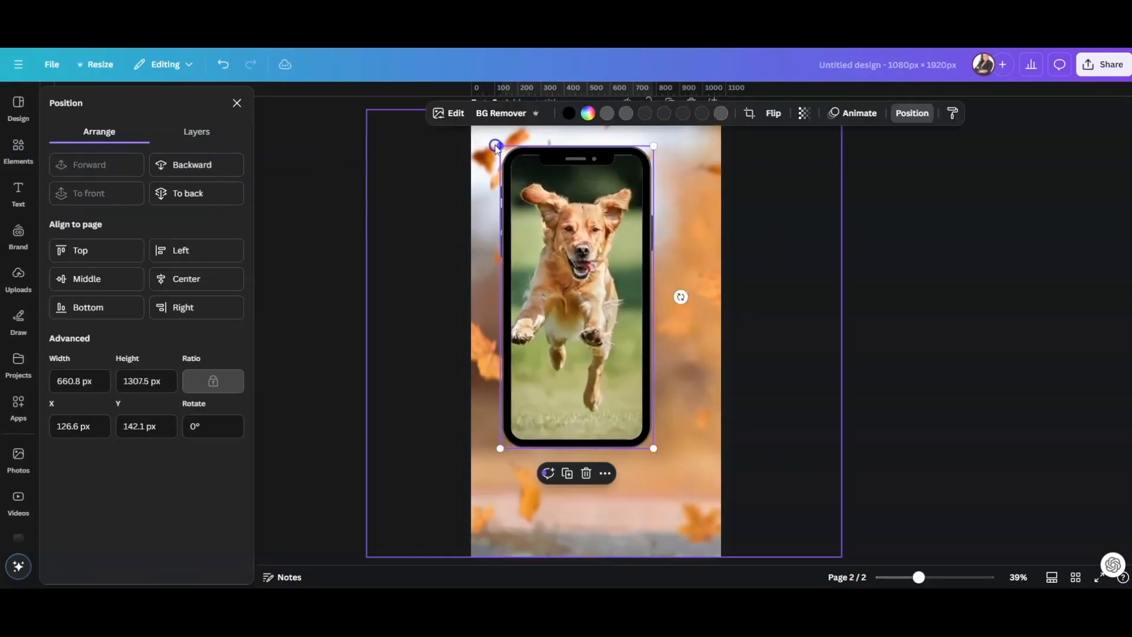
drag(652, 446, 691, 524)
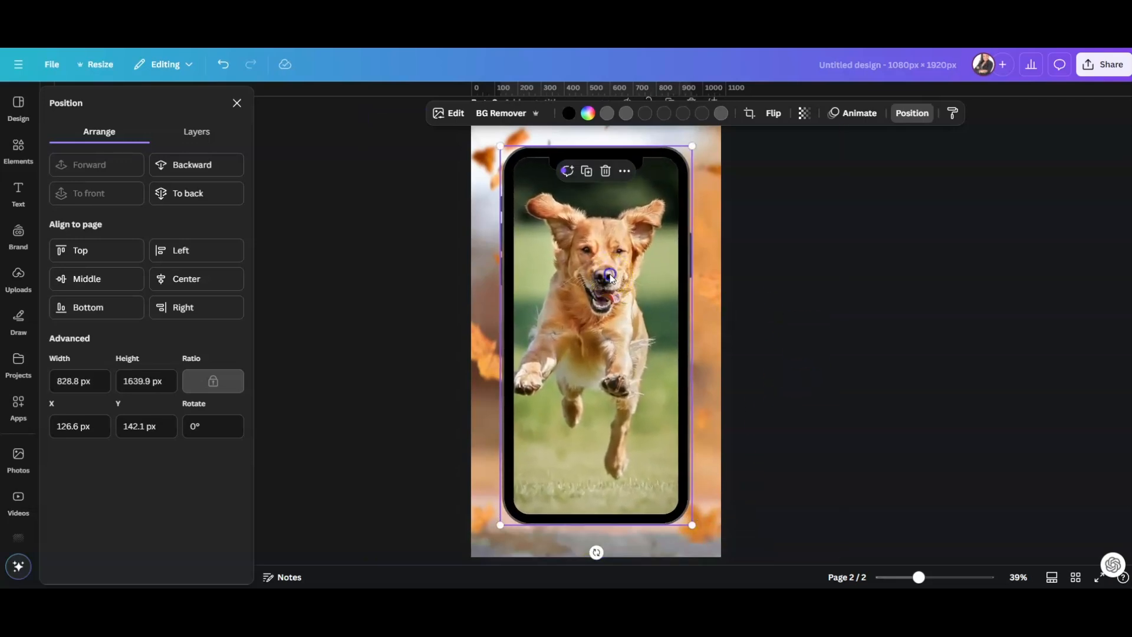
click(443, 114)
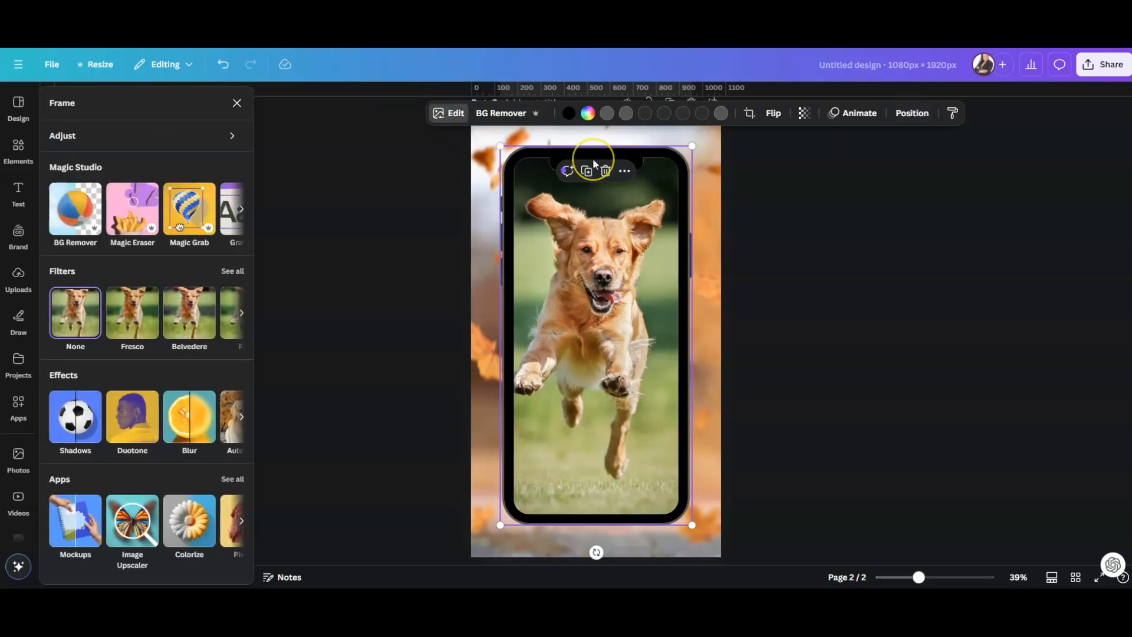
drag(594, 188, 593, 206)
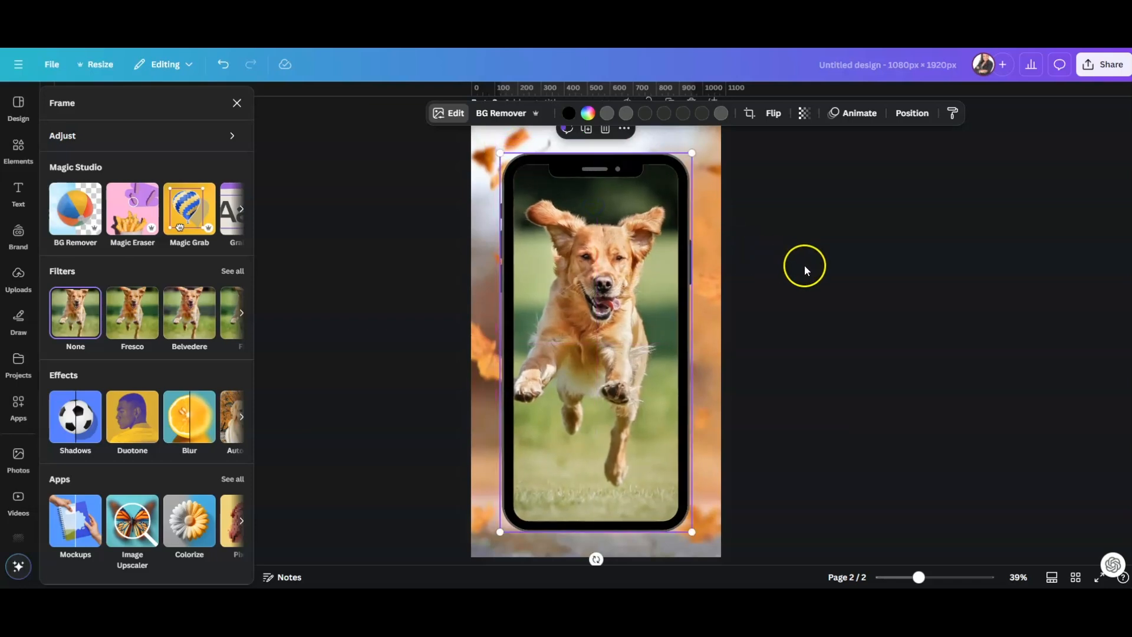
click(809, 266)
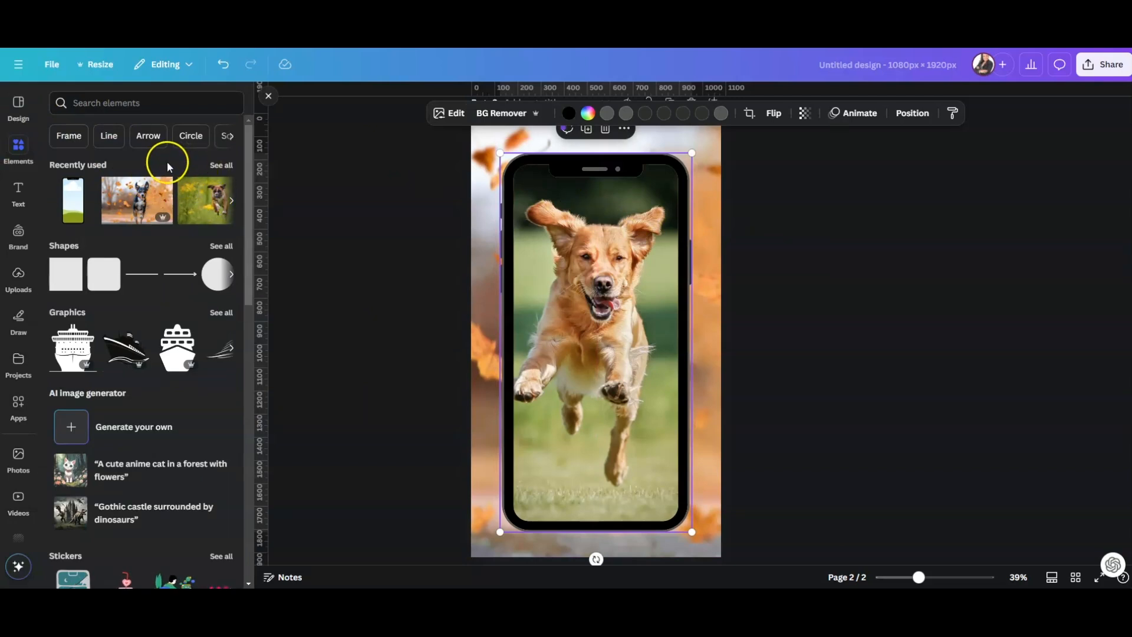
click(221, 165)
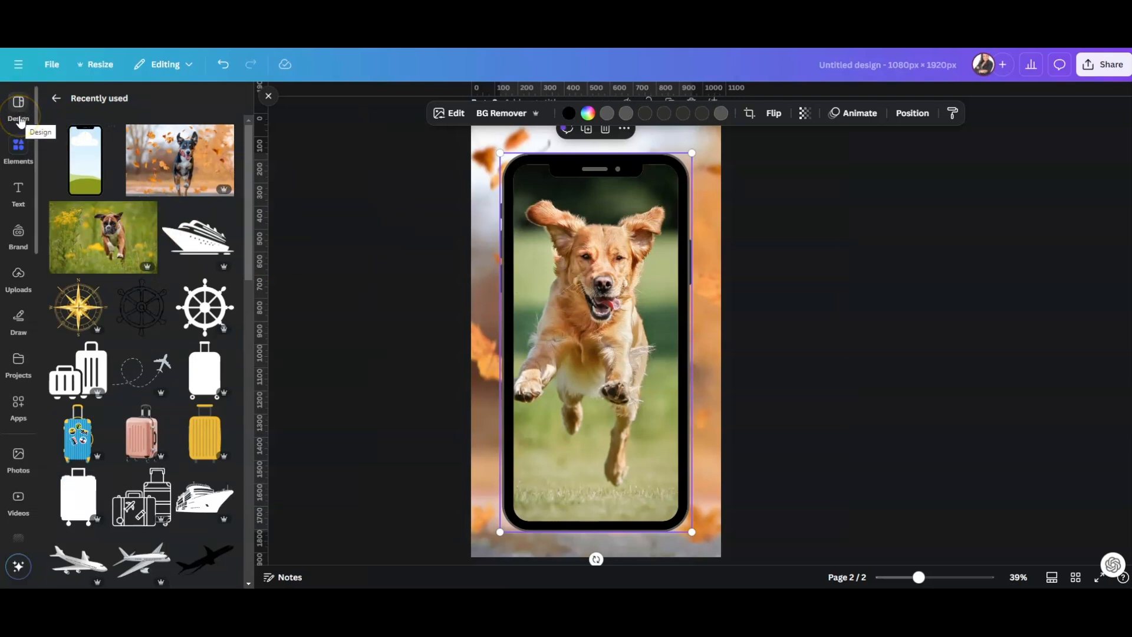
click(56, 98)
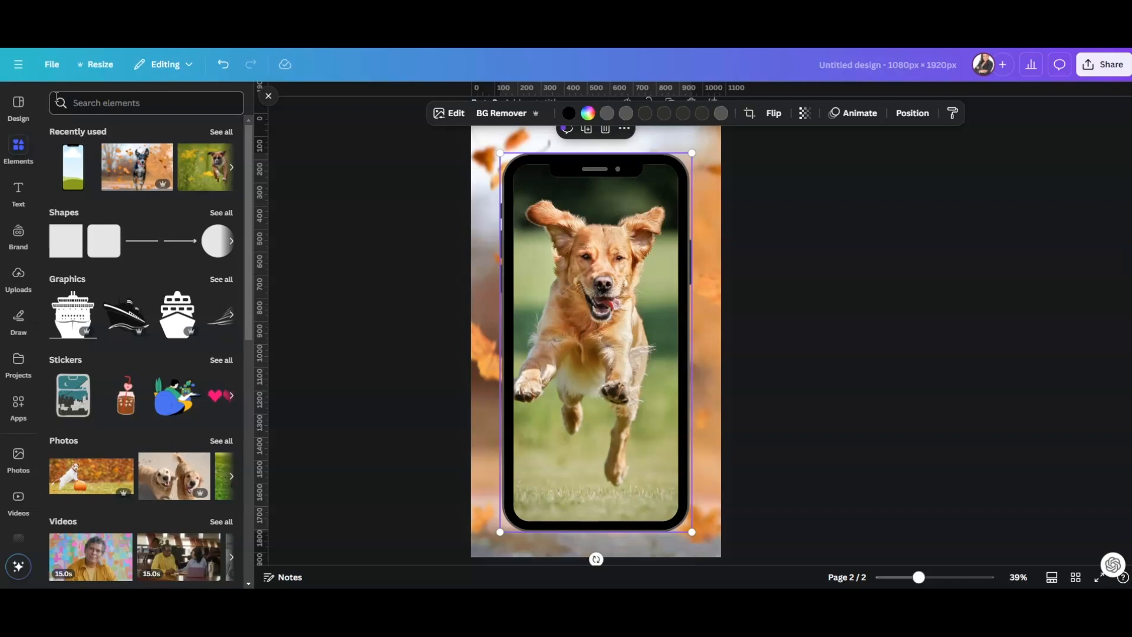
click(96, 102)
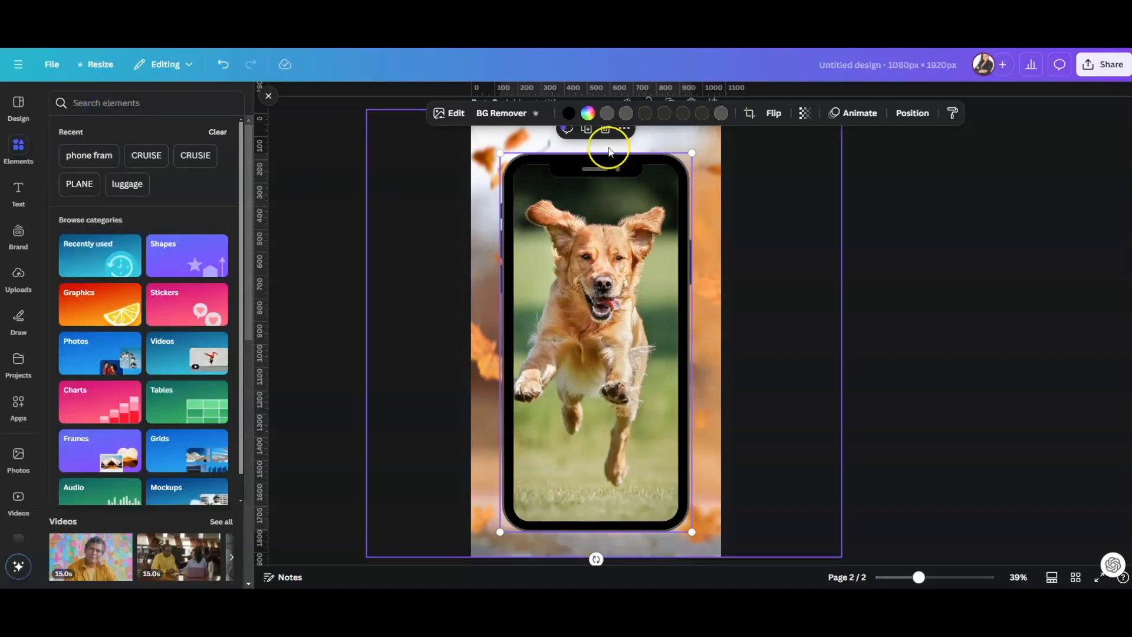
- Duplicate the filled phone frame and shift the copy downward over the original
click(586, 131)
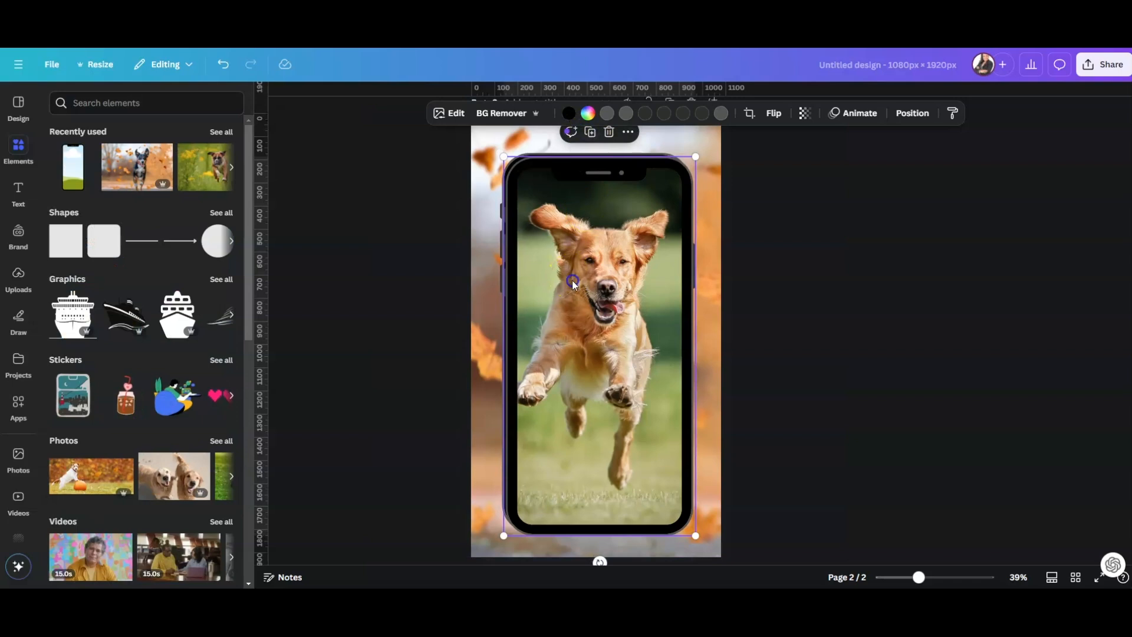
drag(572, 281, 557, 325)
- Detach the dog photo from the duplicated phone frame and delete the emptied frame
click(614, 187)
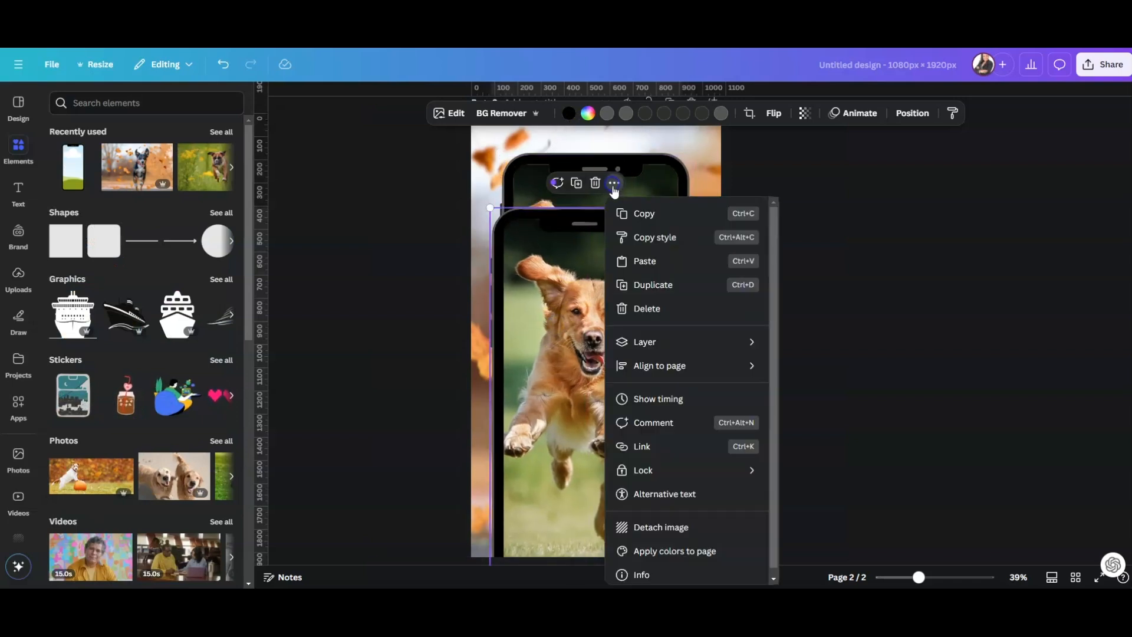
click(667, 527)
drag(586, 361, 644, 400)
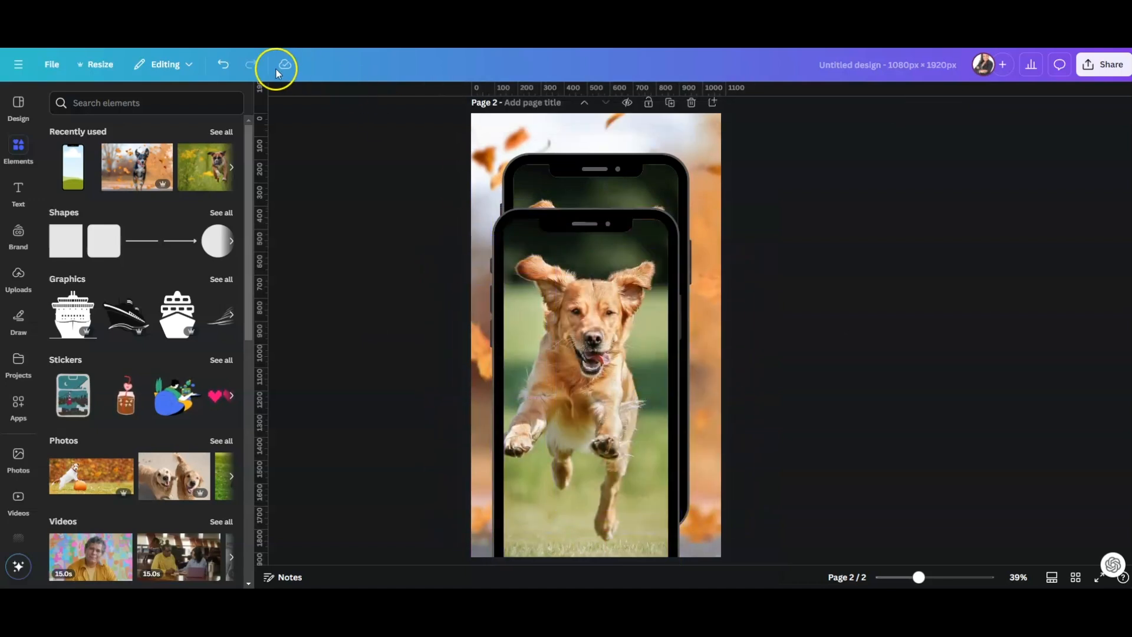
click(222, 64)
click(575, 539)
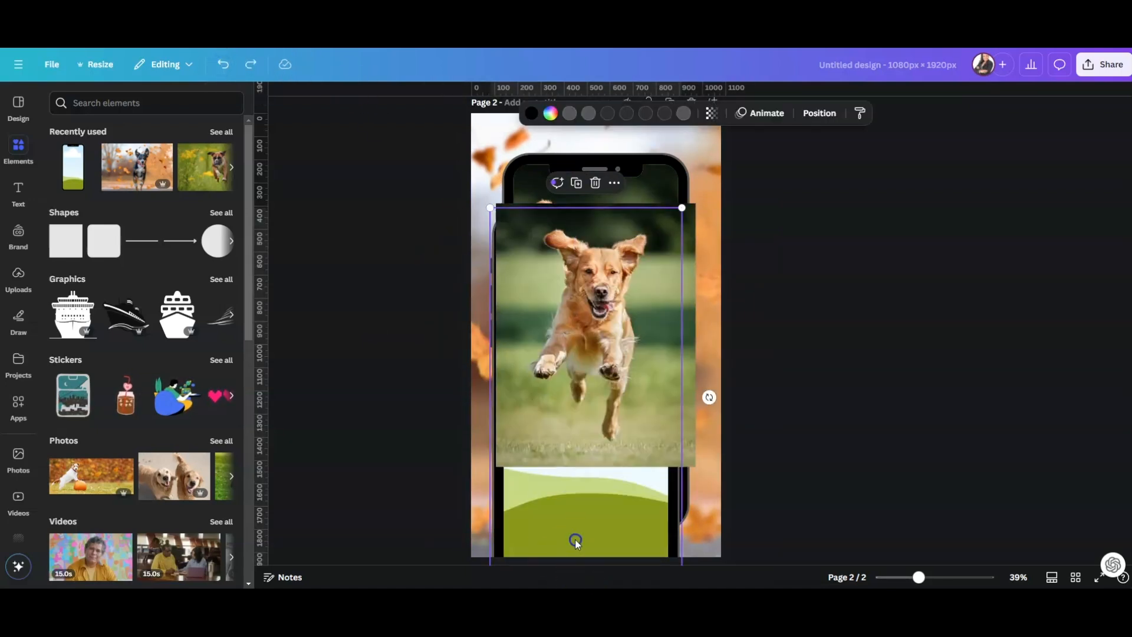
click(597, 182)
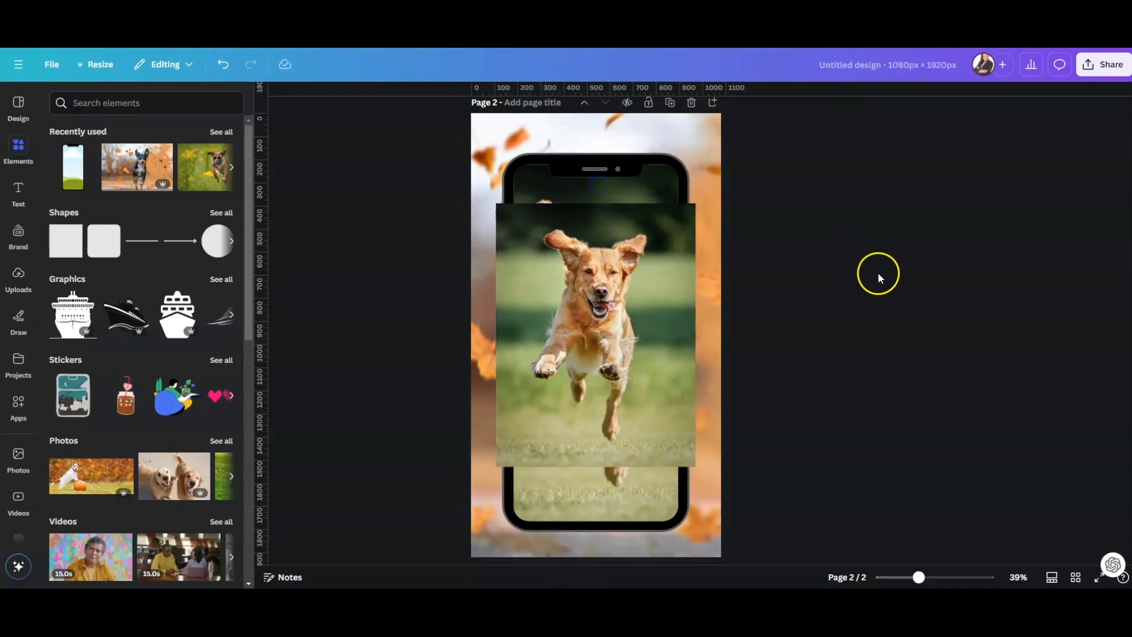
- Lock the original phone frame that contains the dog photo
click(653, 169)
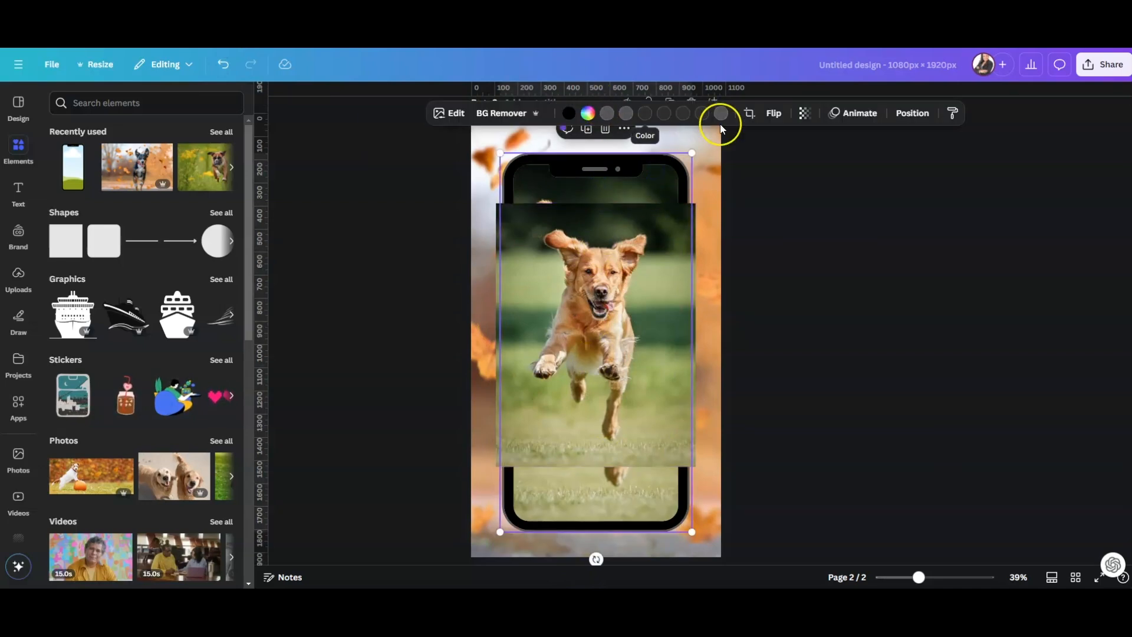
click(626, 131)
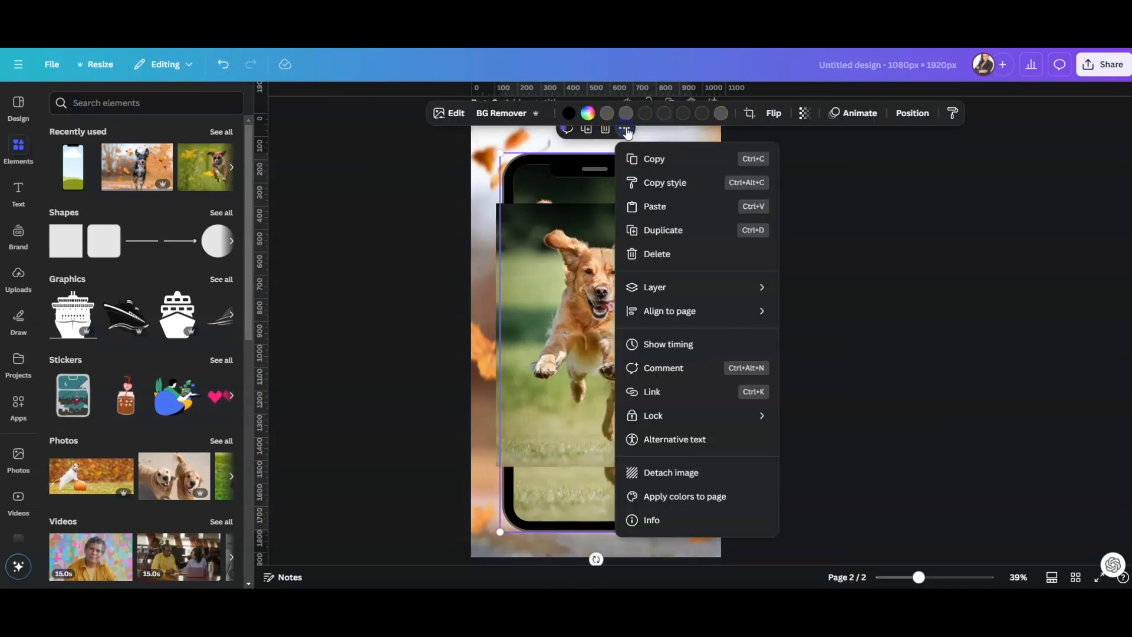
click(656, 416)
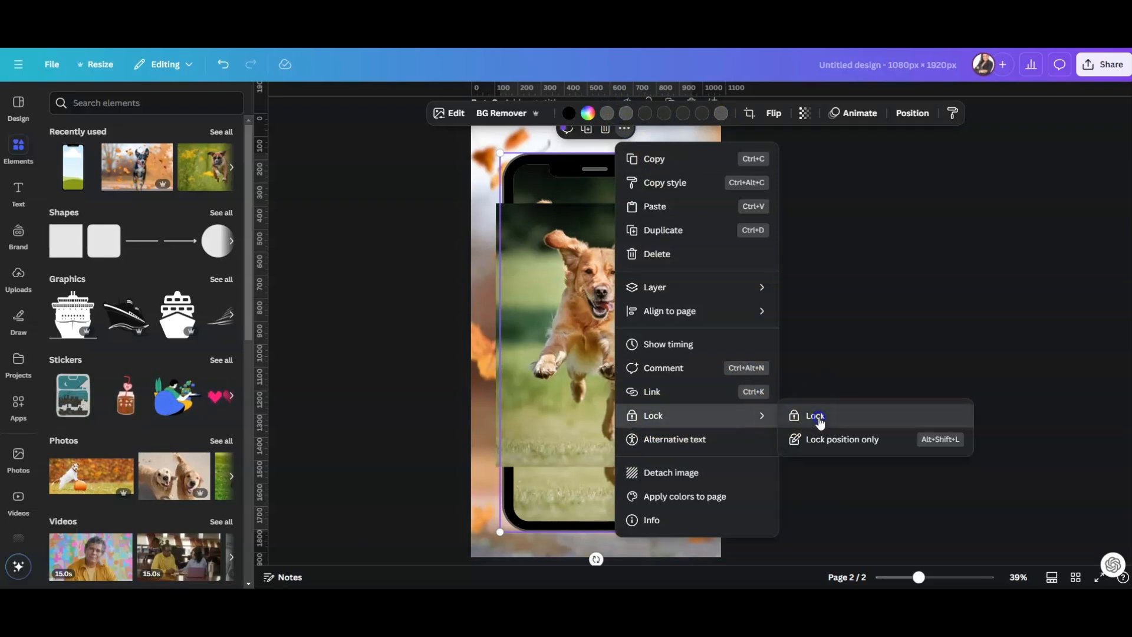
click(792, 416)
- Remove the background from the detached dog photo
click(572, 293)
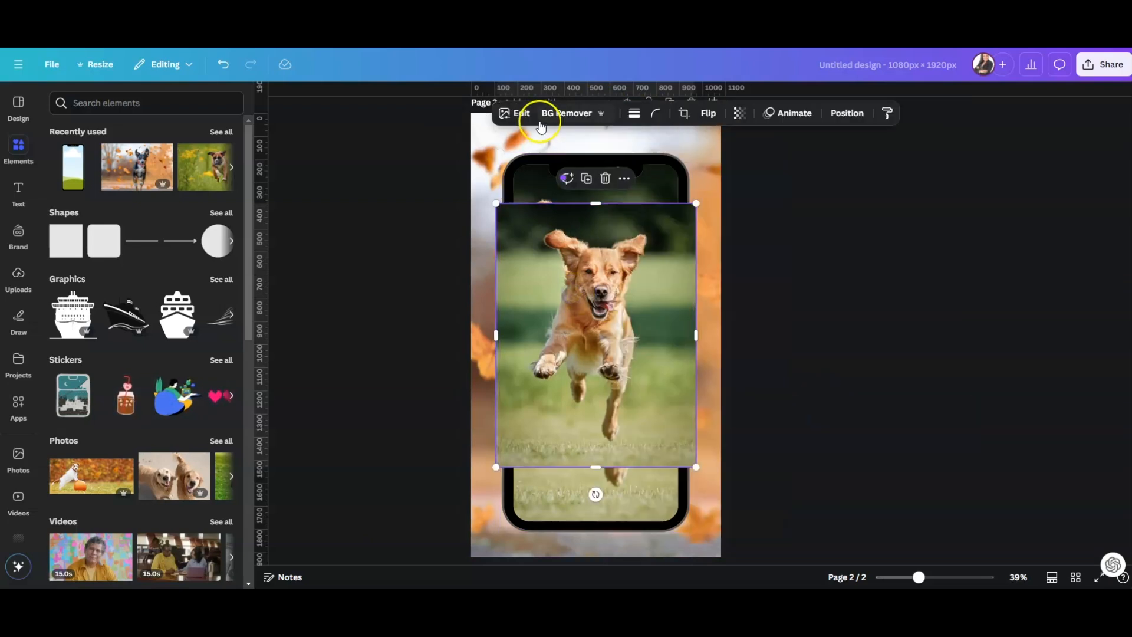
click(561, 117)
click(621, 297)
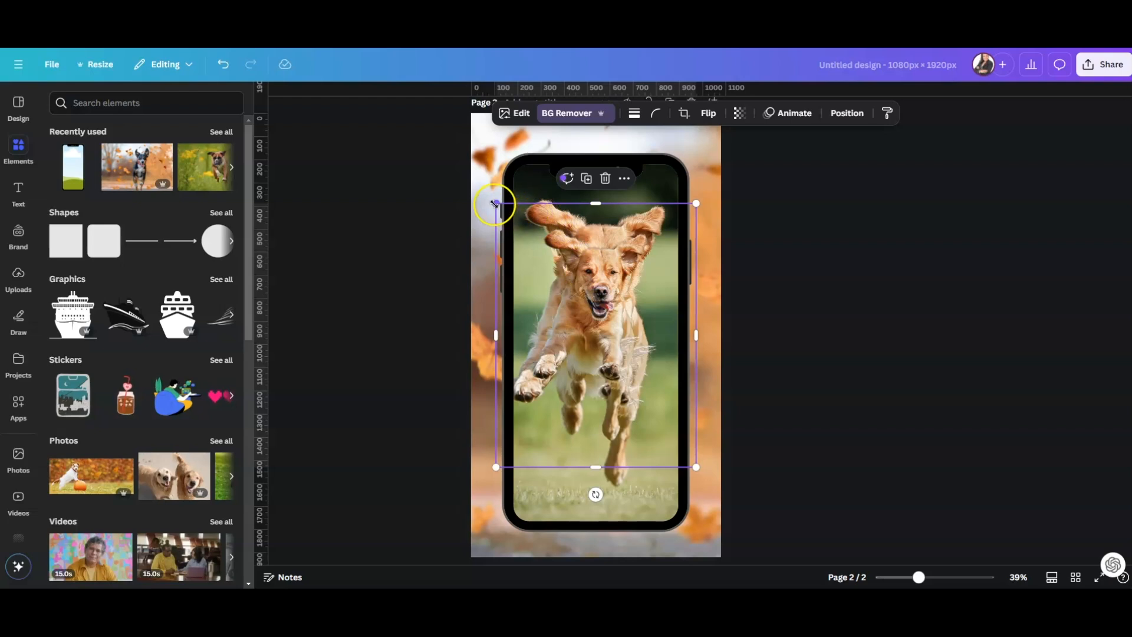
- Enlarge the dog cutout to match the dog inside the phone and move it to the lower part of the page
drag(490, 198, 467, 167)
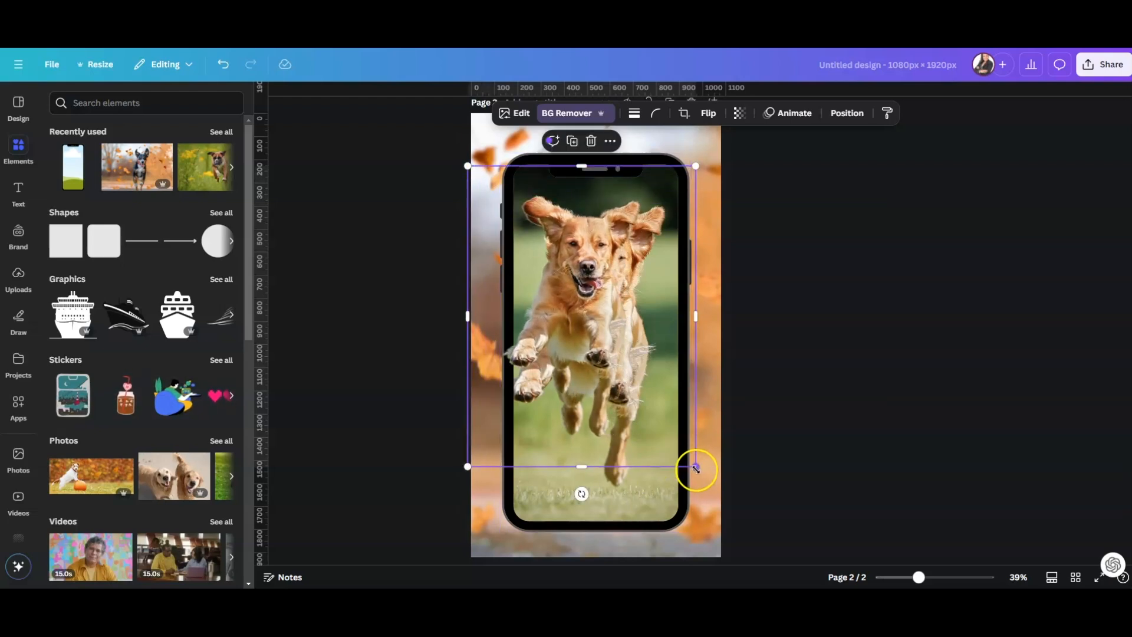
drag(701, 477, 709, 538)
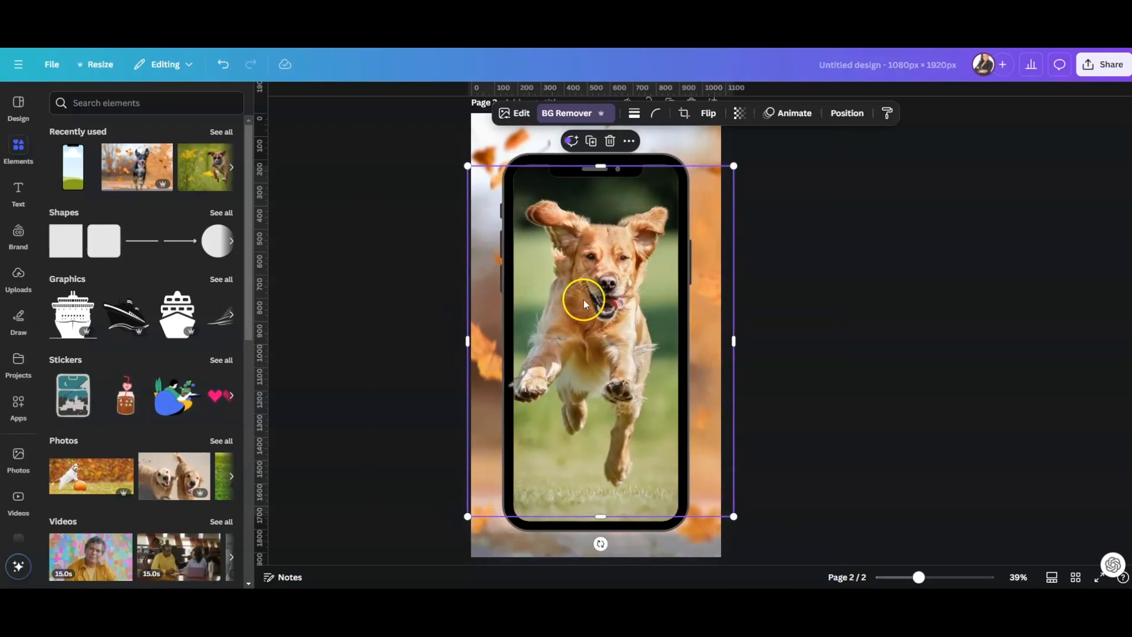
drag(605, 257, 609, 455)
- Unlock the phone frame and enlarge the dog photo inside its crop well beyond the frame's edges
click(602, 252)
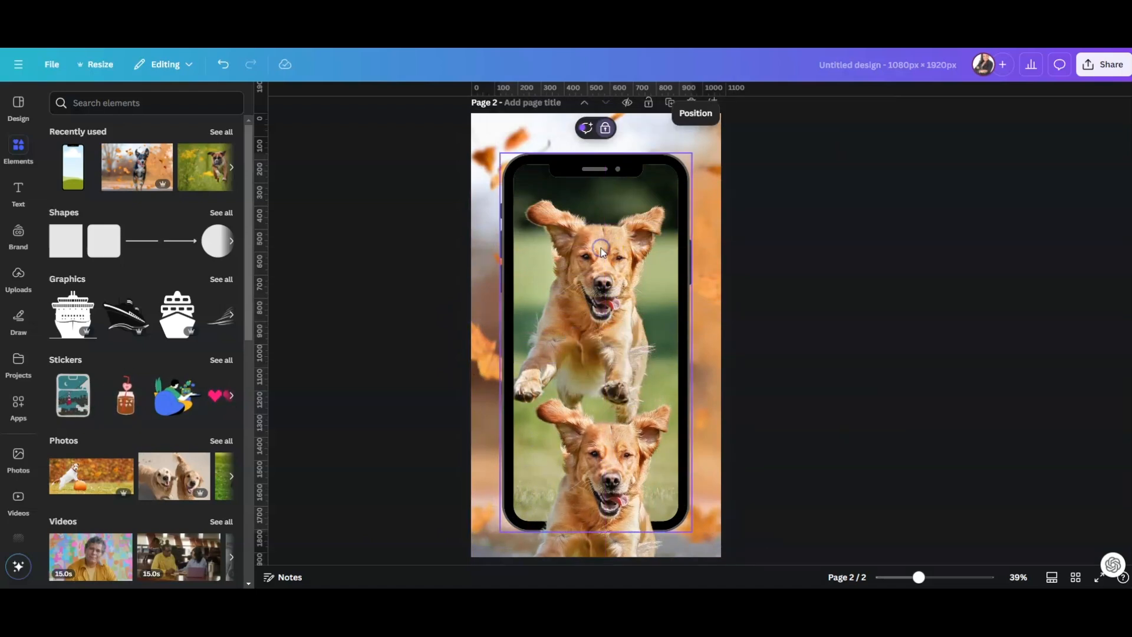
click(452, 114)
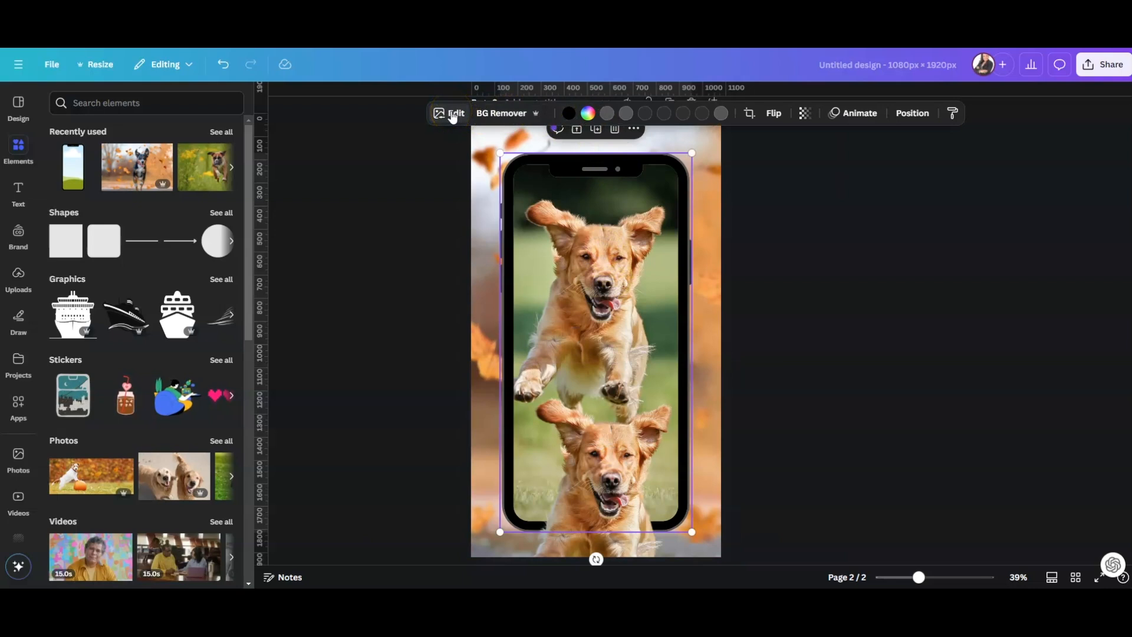
click(749, 113)
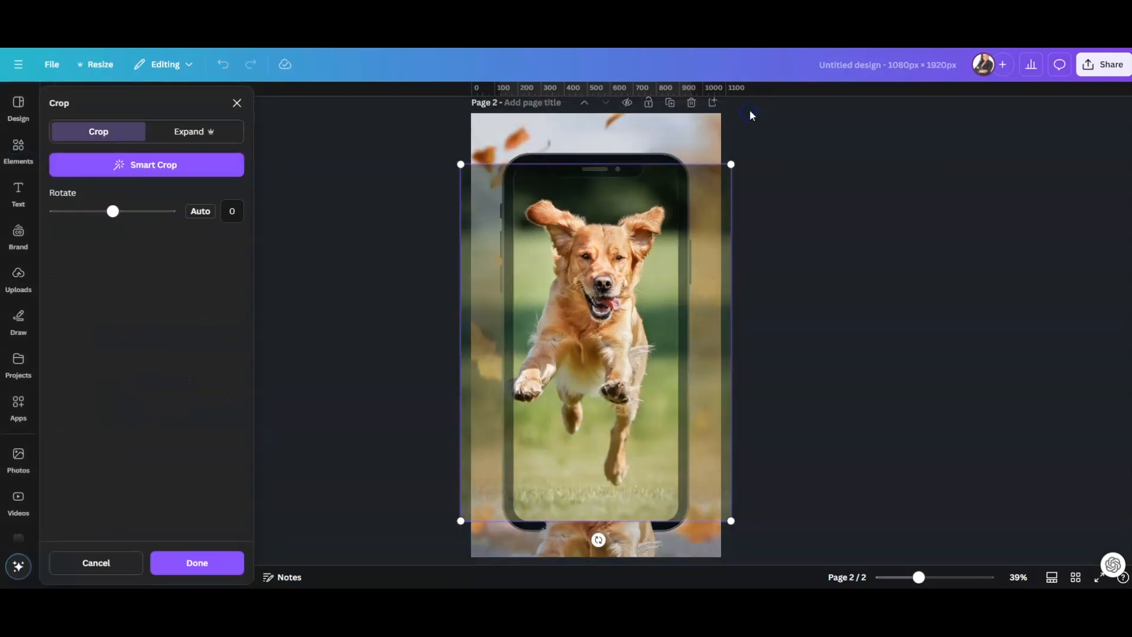
drag(461, 165, 371, 132)
click(526, 231)
drag(605, 321, 615, 342)
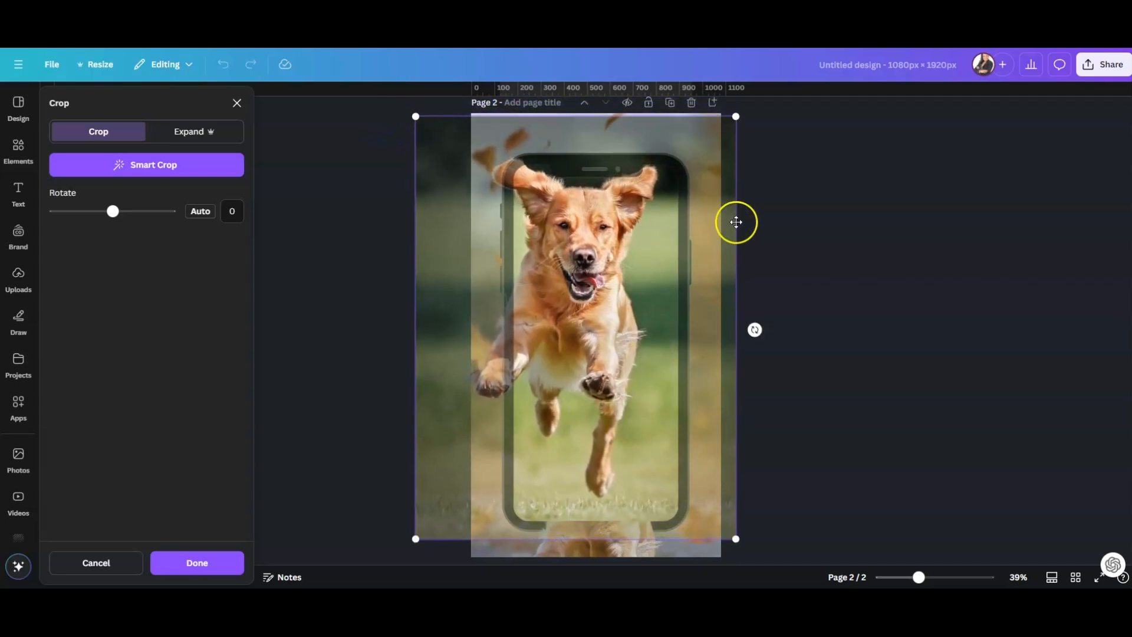
drag(737, 541, 768, 576)
drag(417, 119, 410, 108)
- Further enlarge and reposition the framed photo so the dog fills most of the phone screen, and apply the crop
click(589, 228)
drag(600, 260, 620, 240)
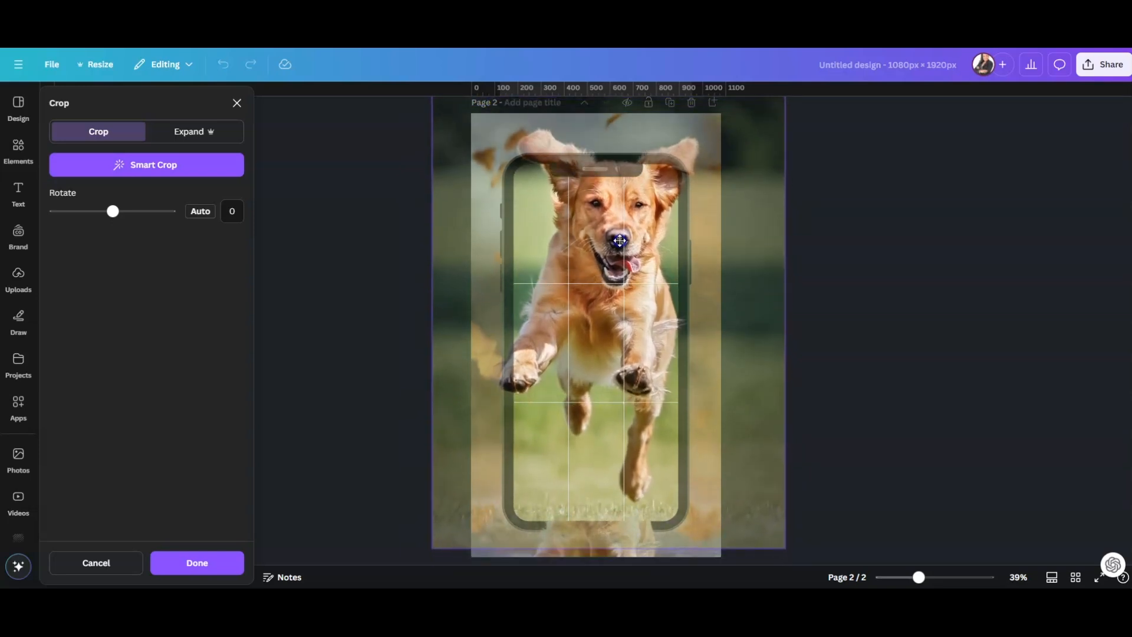
drag(620, 240, 615, 240)
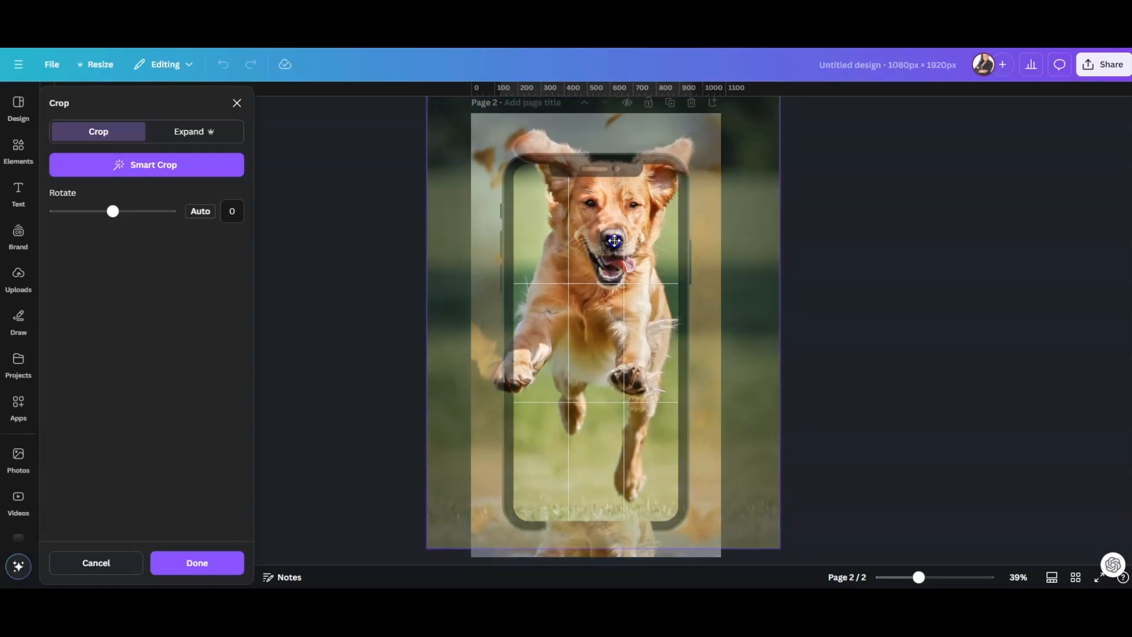
drag(615, 240, 604, 272)
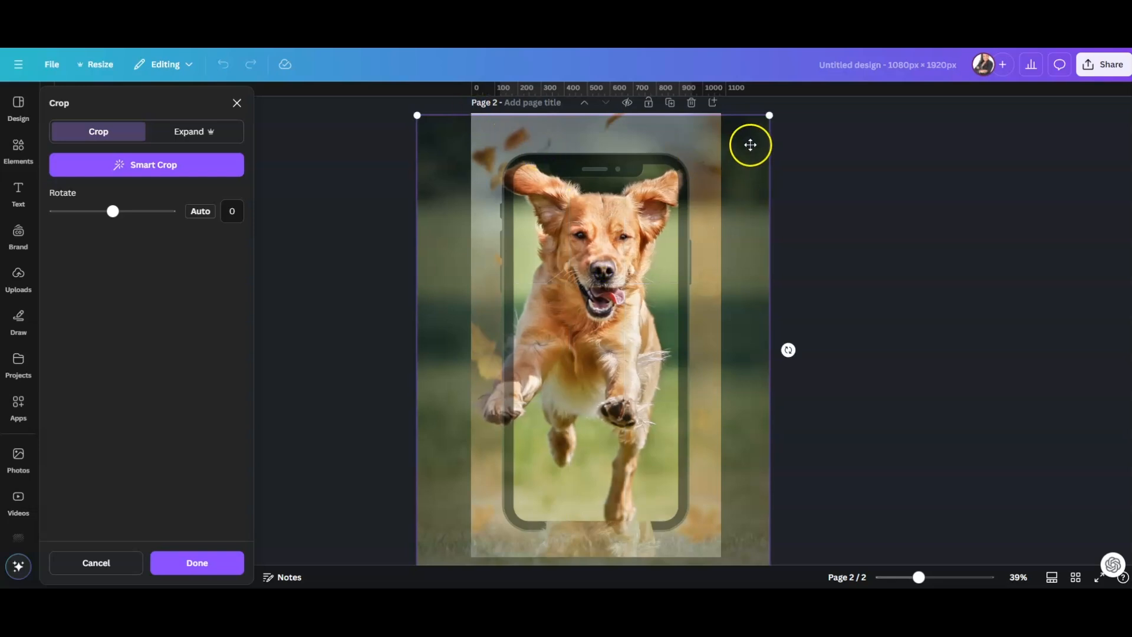
drag(770, 115, 812, 102)
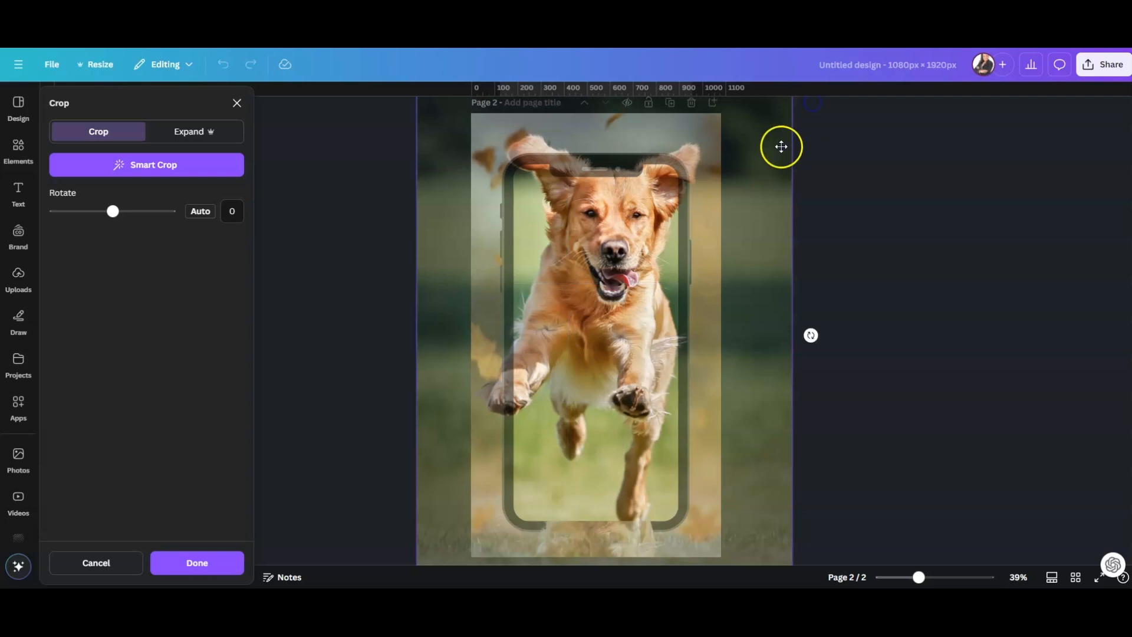
drag(619, 222, 620, 251)
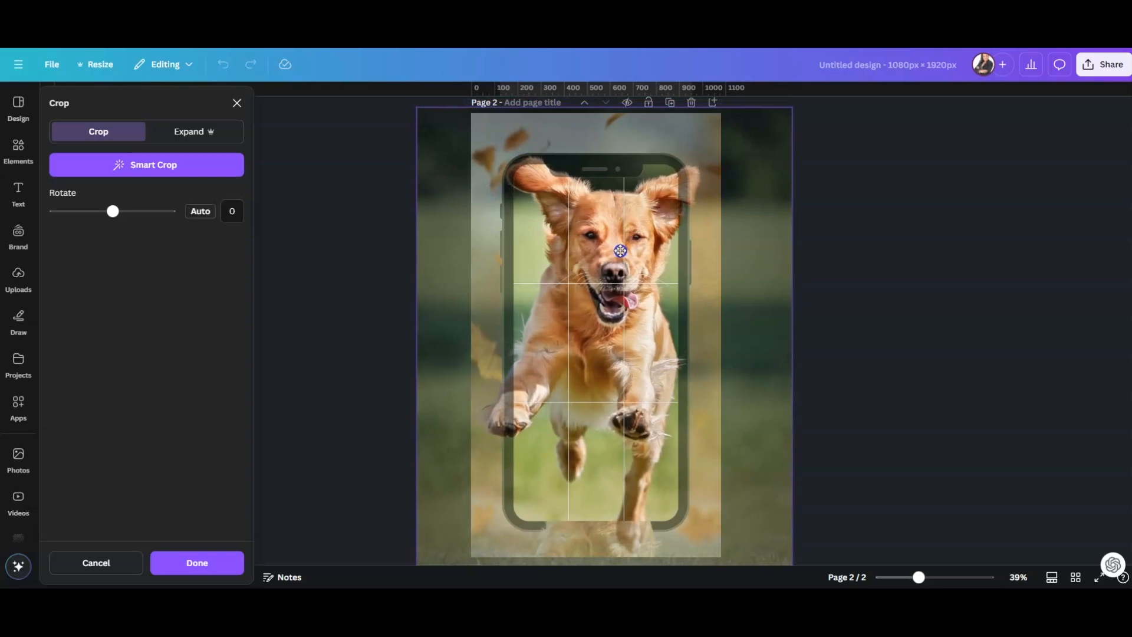
drag(620, 251, 626, 250)
click(896, 275)
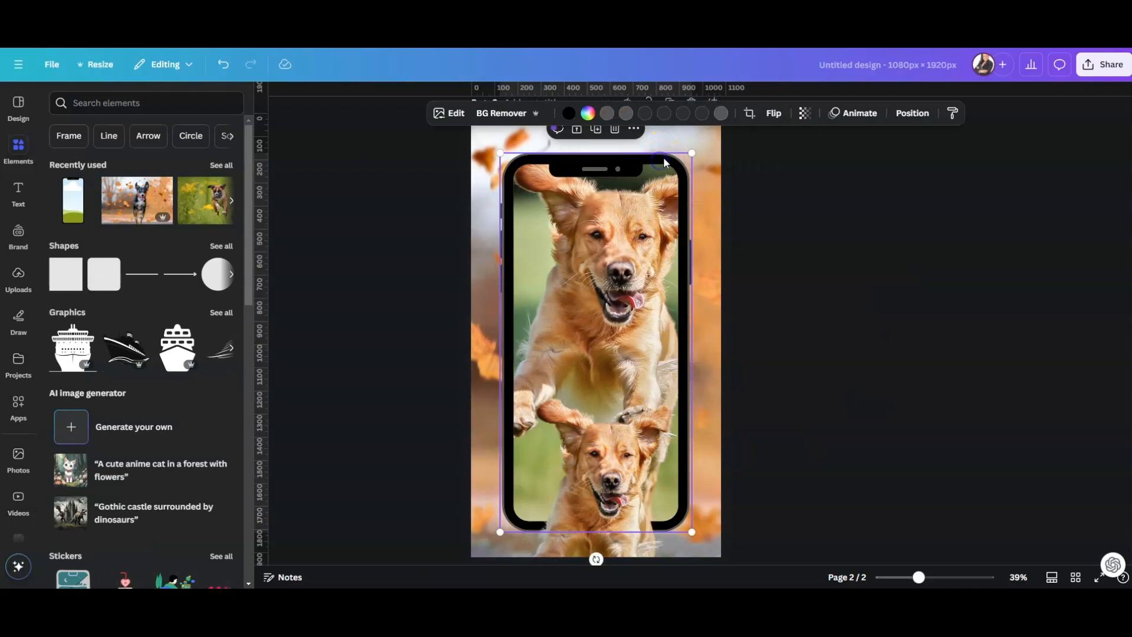
- Lock the phone frame with its adjusted dog photo again
click(908, 113)
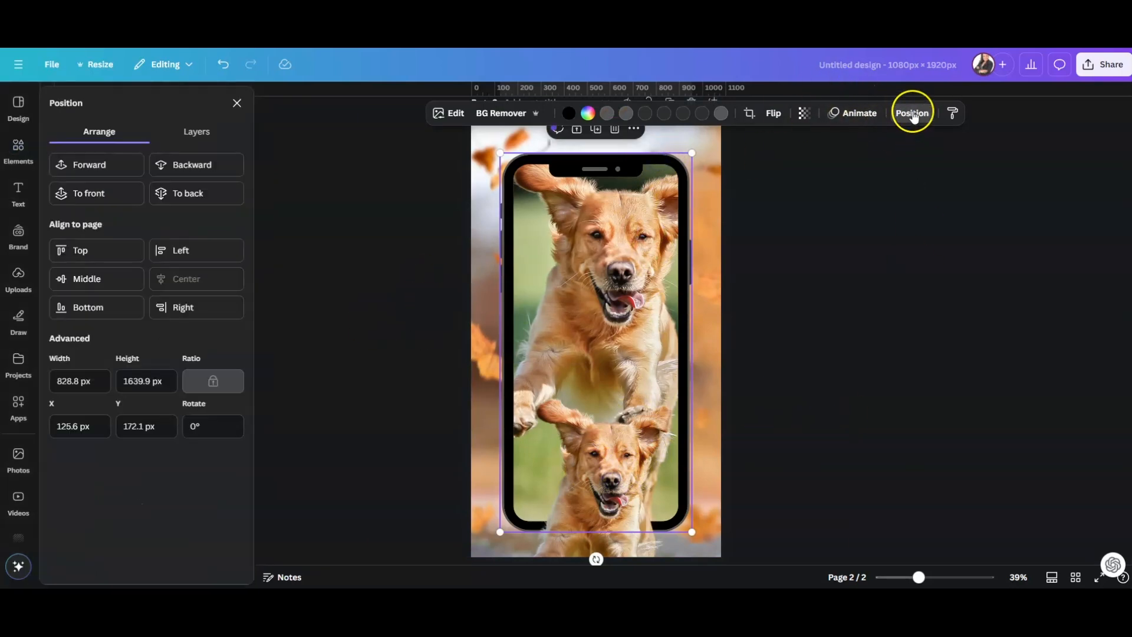
click(913, 114)
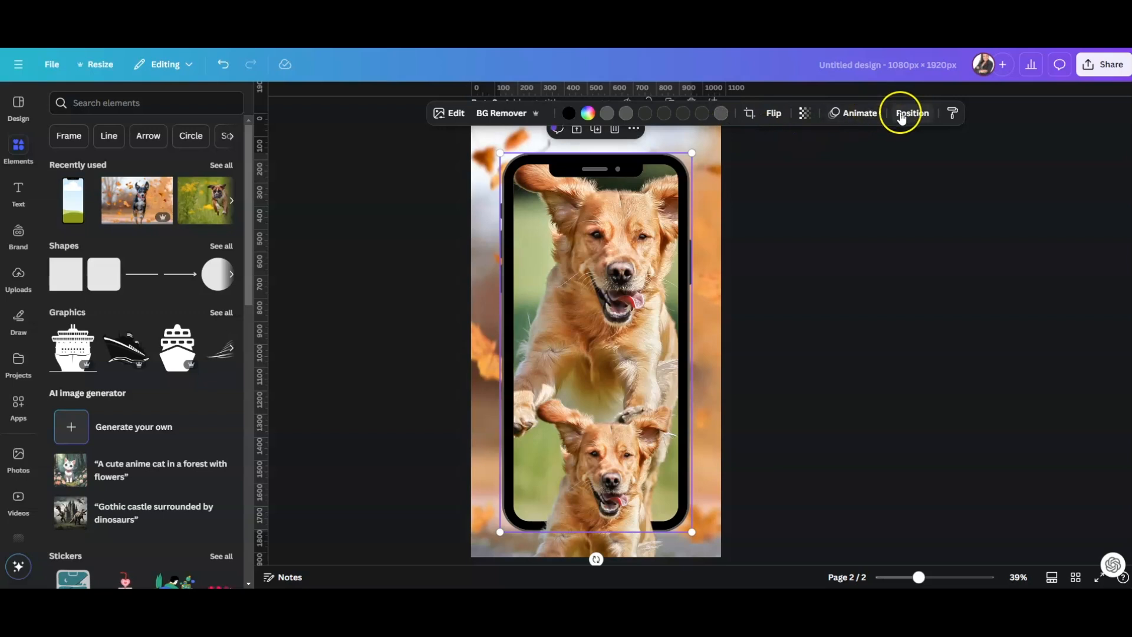
click(908, 113)
click(634, 130)
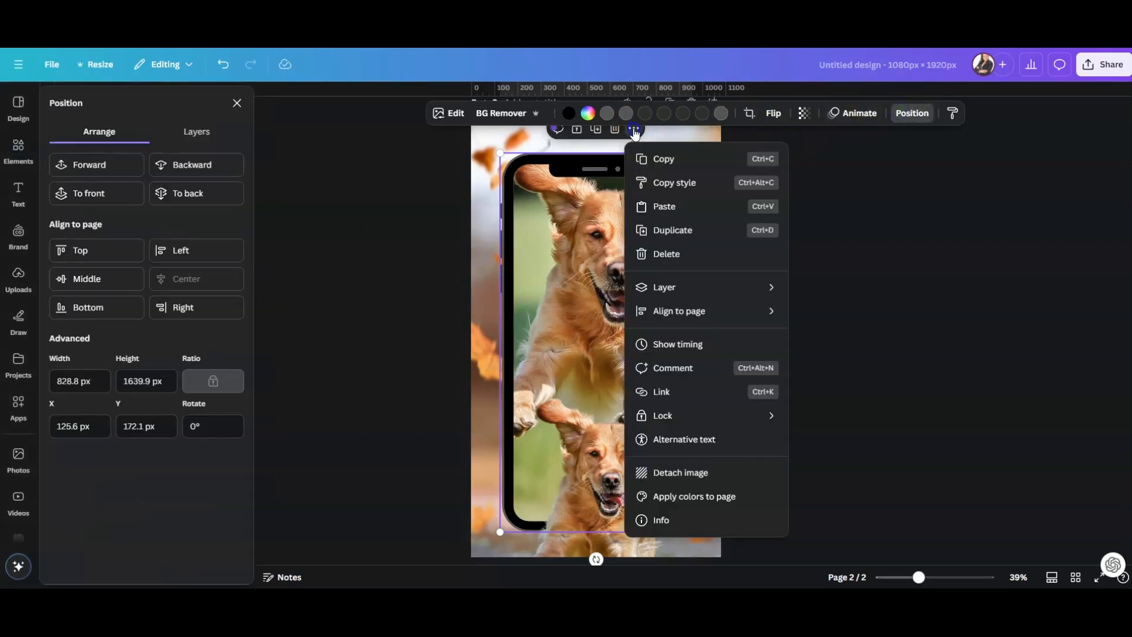
mouse_move(672, 416)
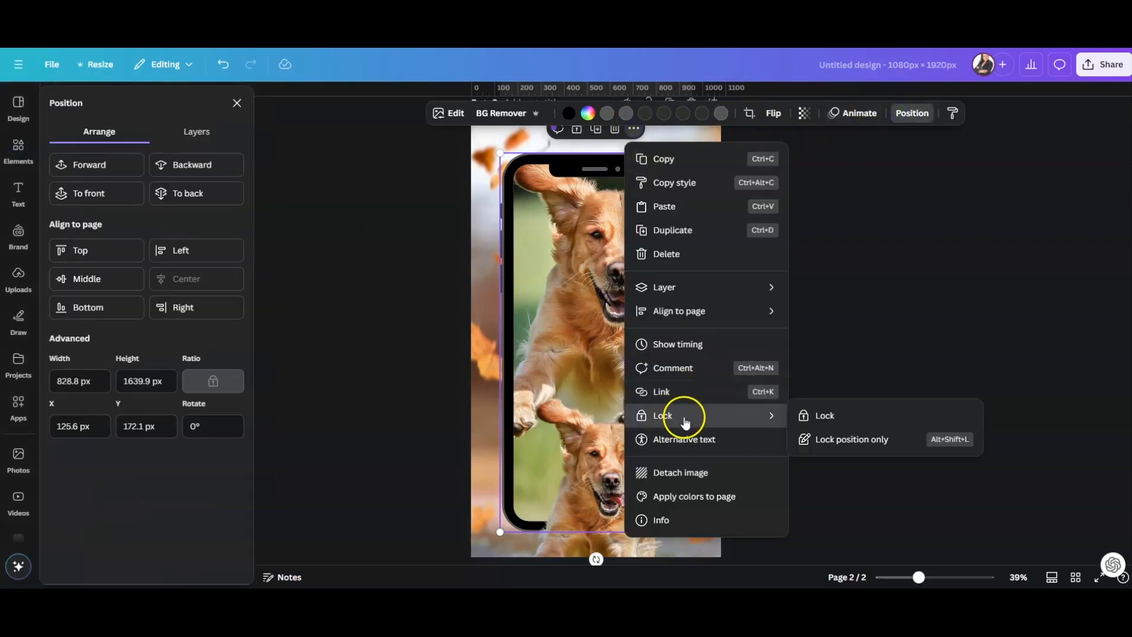
click(820, 414)
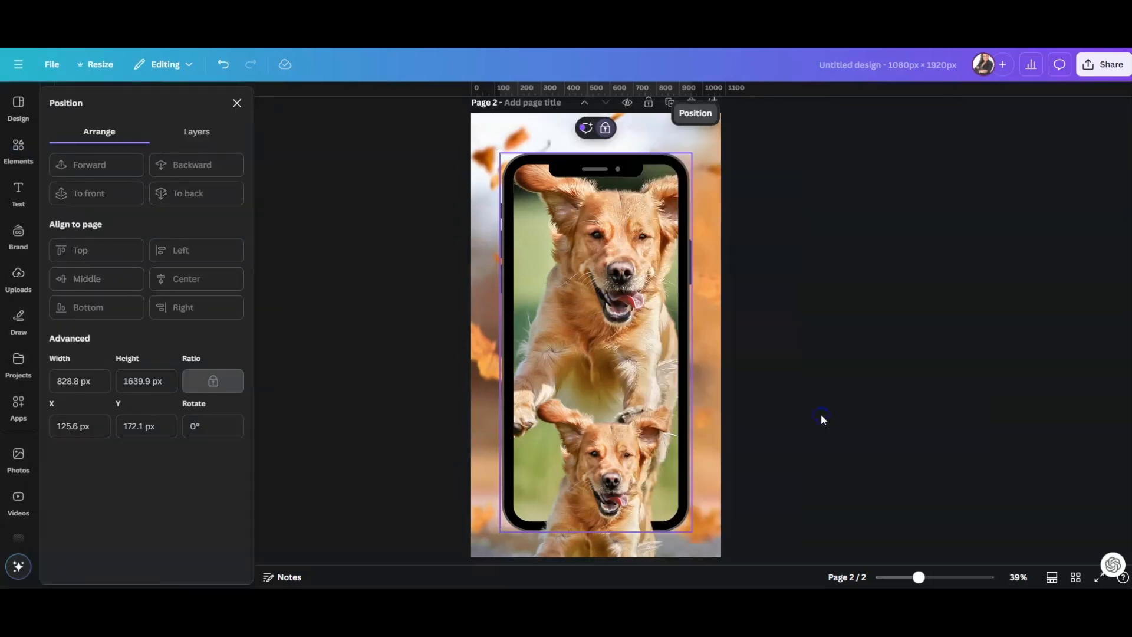
- Move the dog cutout over the framed dog and enlarge it until both dogs match in size and position
click(597, 483)
drag(598, 482, 571, 240)
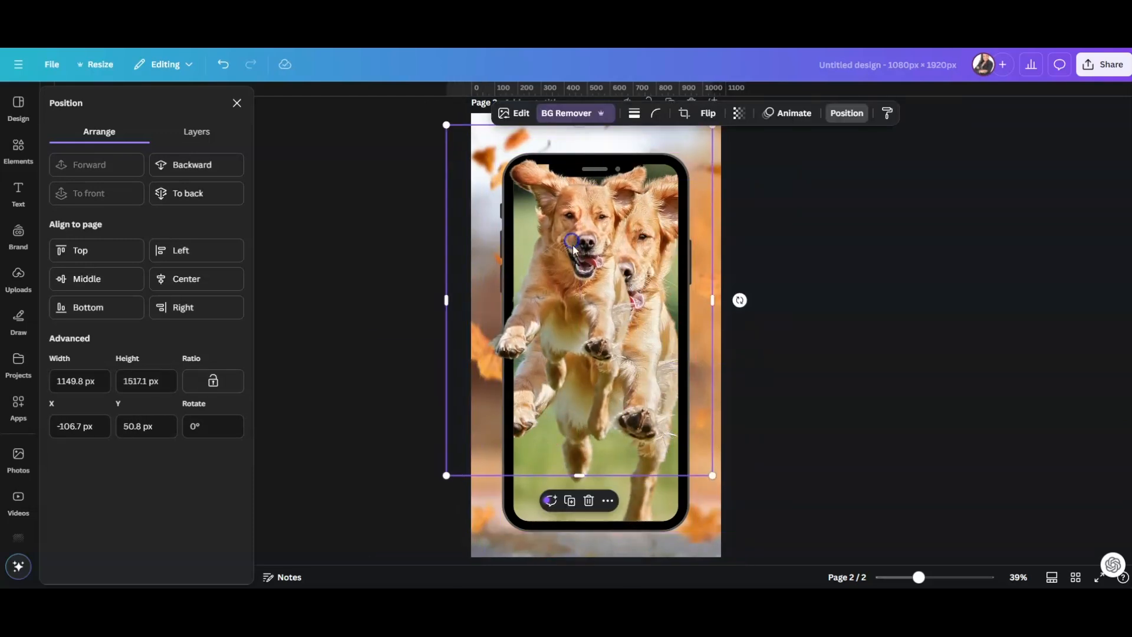
drag(709, 475, 796, 586)
drag(442, 122, 420, 113)
drag(617, 250, 608, 251)
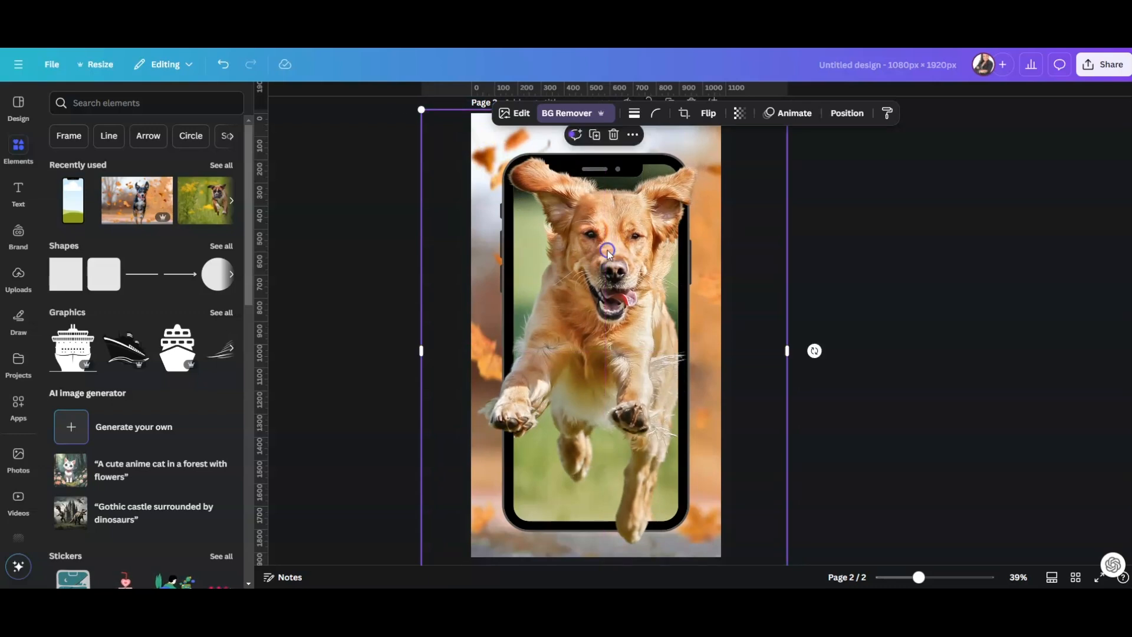
- Crop the lower part of the dog cutout near the phone's bottom edge and realign it with the framed dog
scroll(960, 289, down, 1)
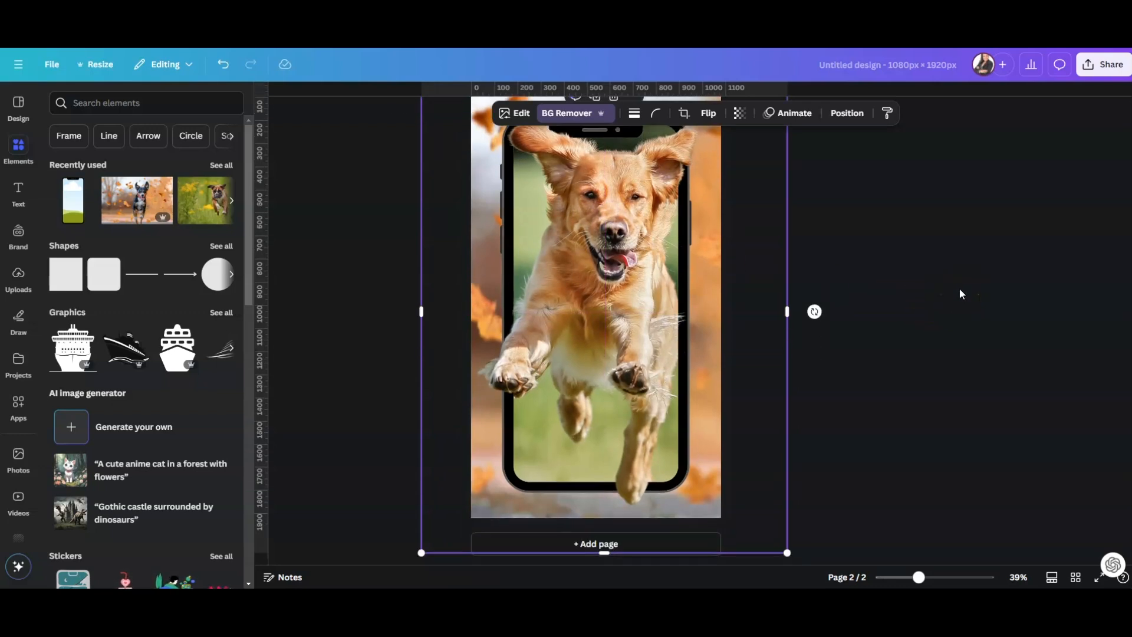
drag(604, 552, 607, 482)
click(647, 366)
drag(625, 361, 630, 357)
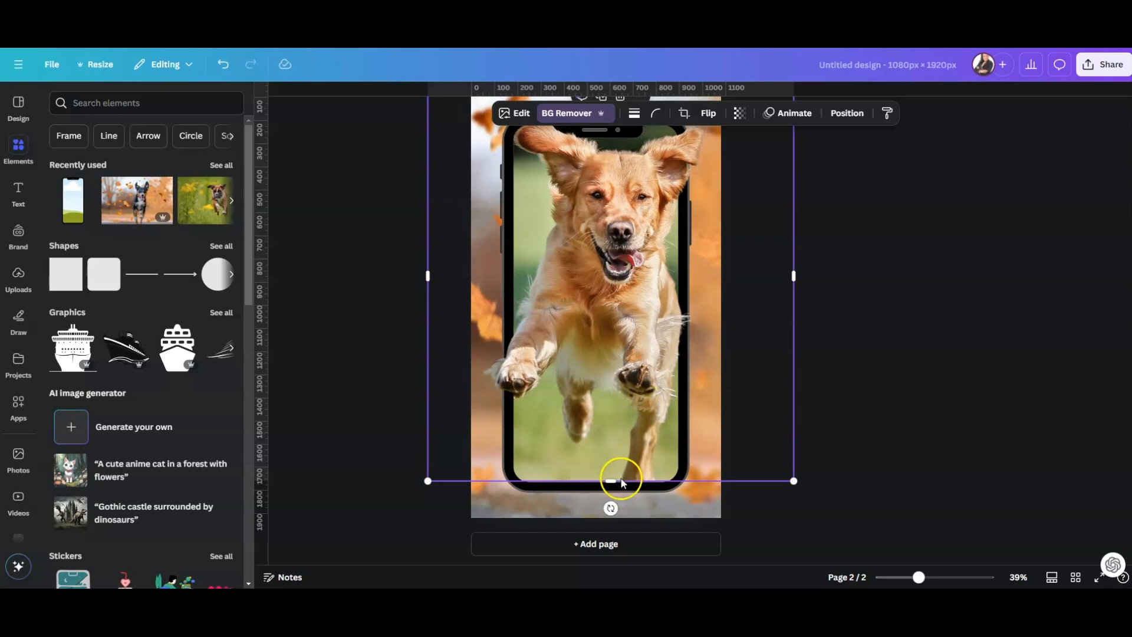
drag(794, 482, 798, 485)
drag(616, 397, 618, 406)
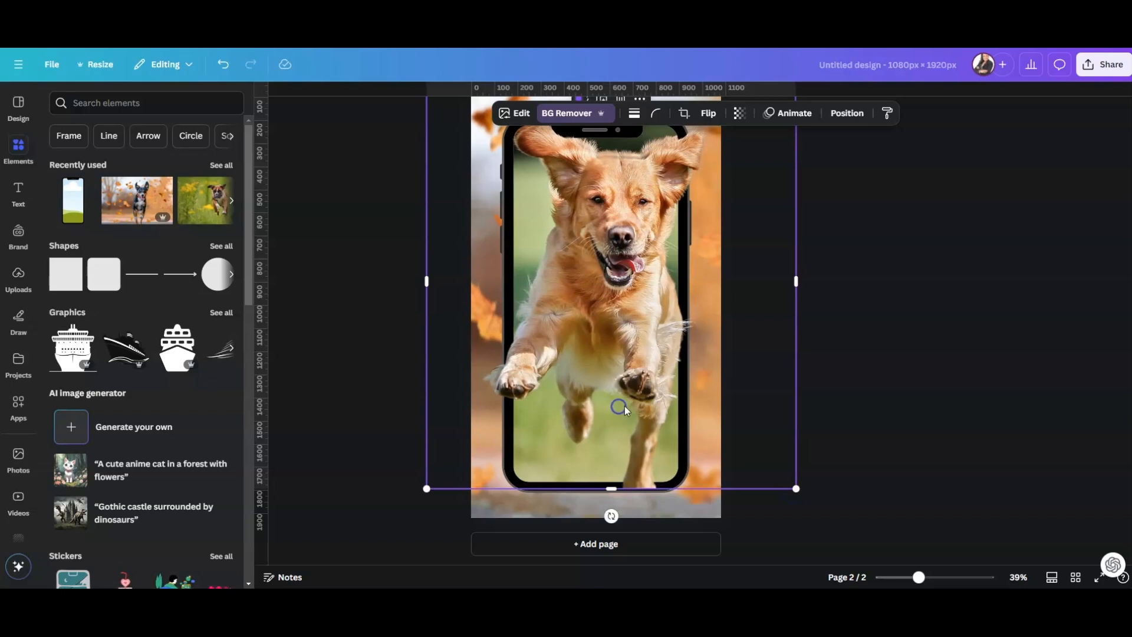
- Fine-tune the dog cutout's size and trim its lower edge to the inner bottom edge of the phone screen
scroll(920, 407, up, 3)
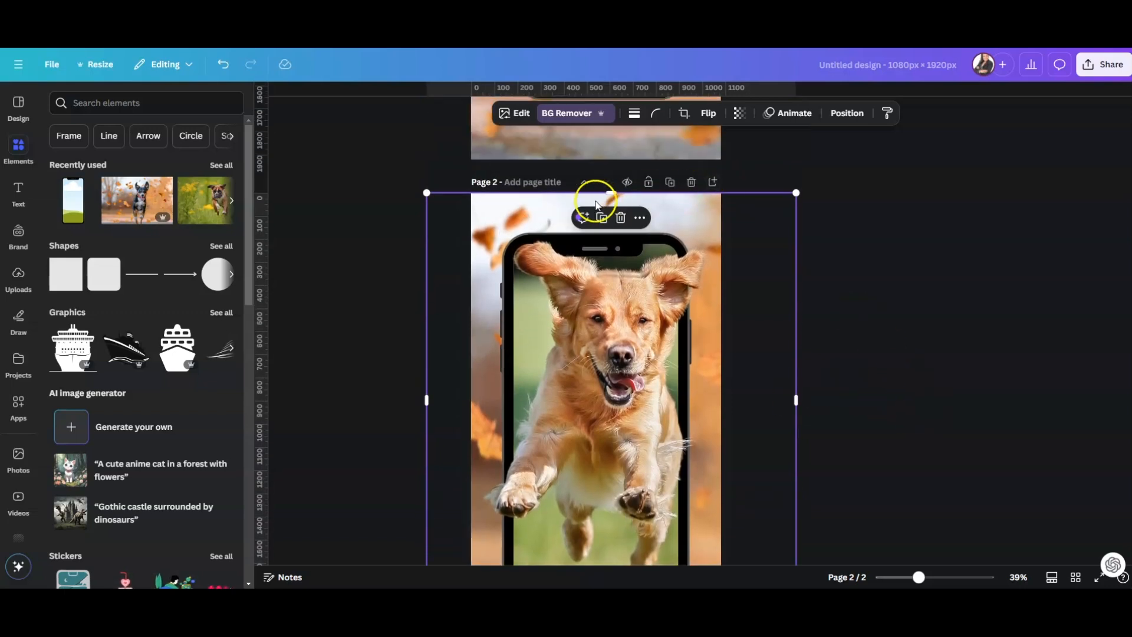
drag(610, 194, 603, 190)
scroll(883, 368, down, 3)
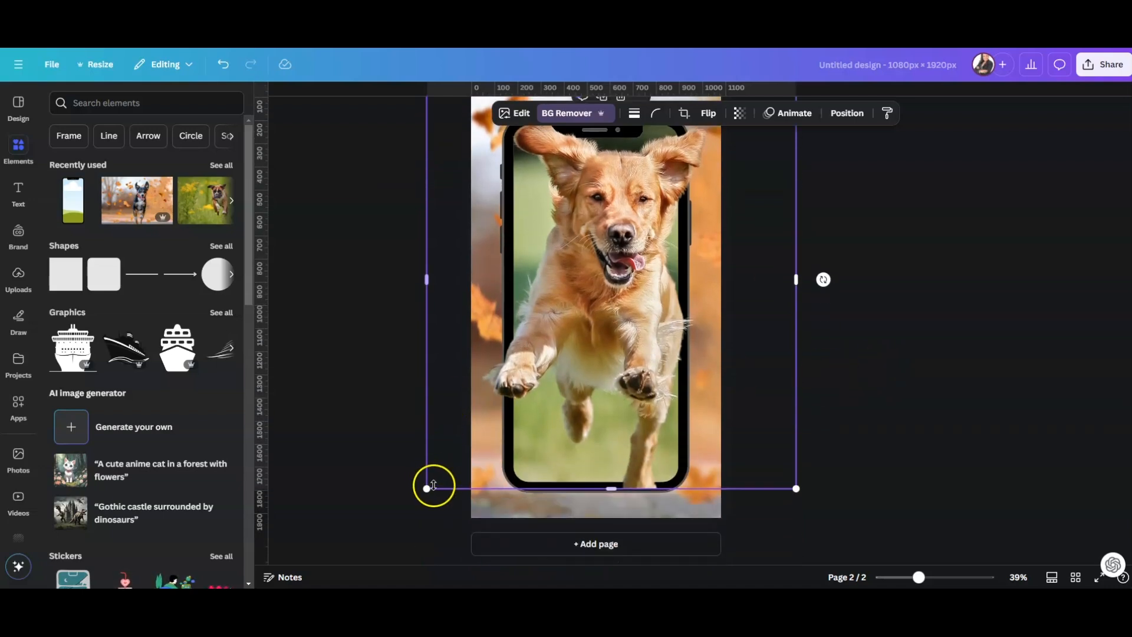
drag(424, 488, 425, 490)
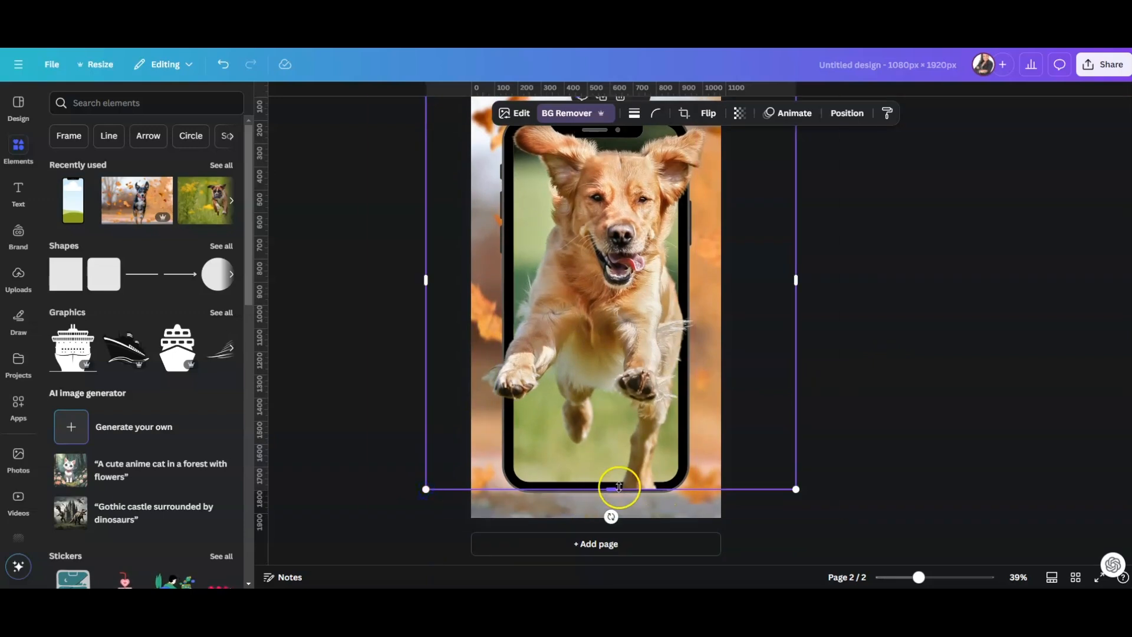
drag(612, 490, 614, 481)
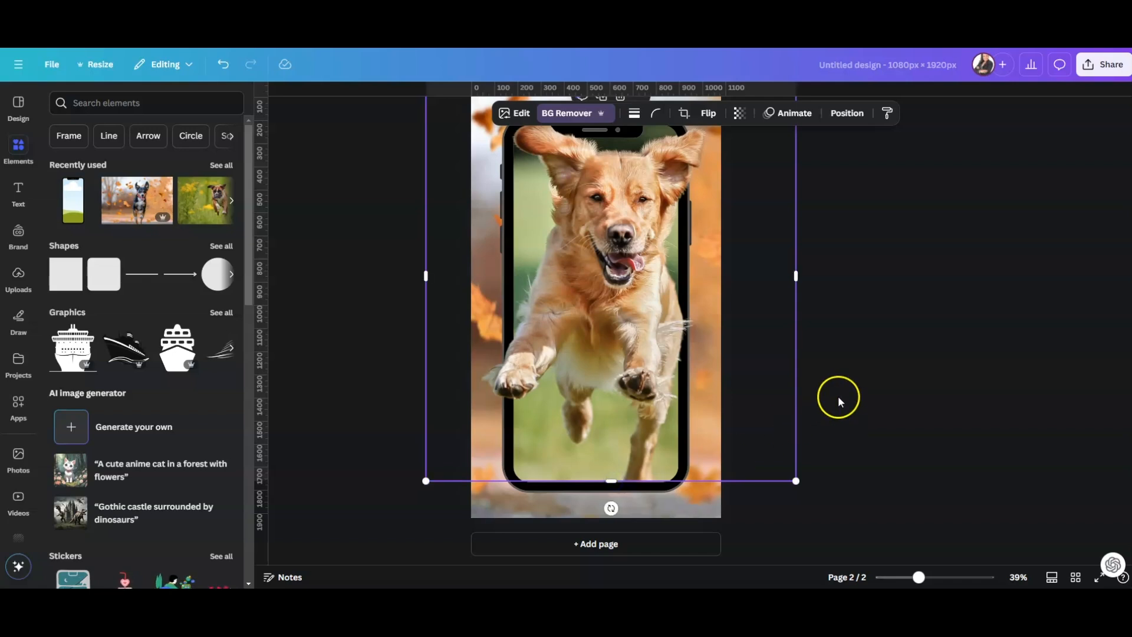
click(887, 374)
- Nudge the dog cutout, extend its lower edge to the phone screen's inner bottom edge, and realign it with the framed dog
scroll(889, 376, up, 2)
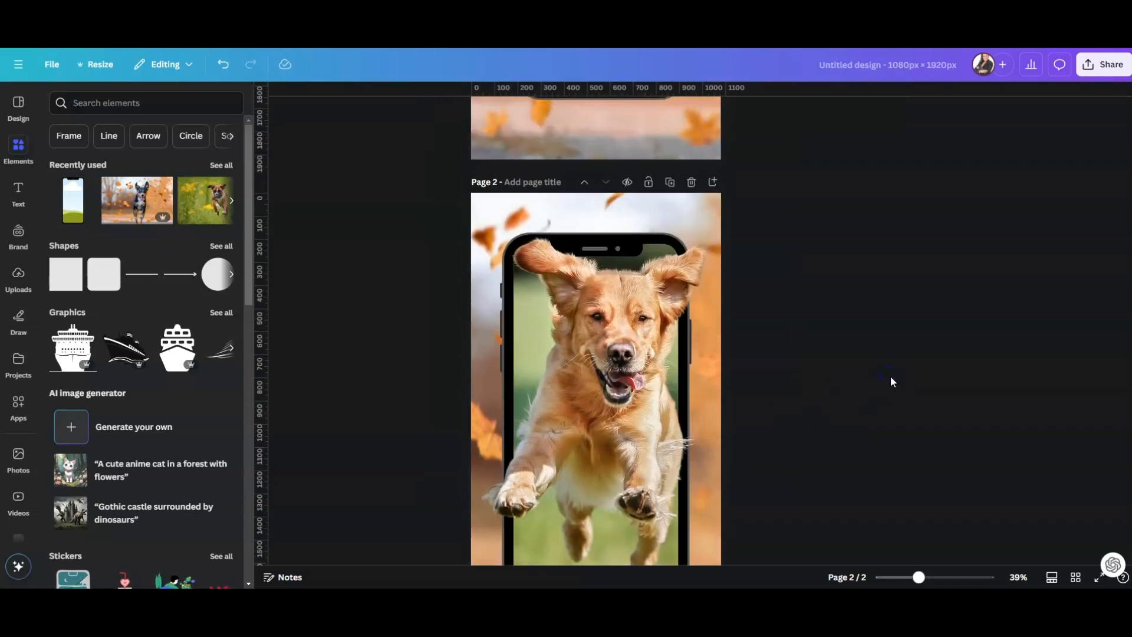
scroll(891, 377, down, 2)
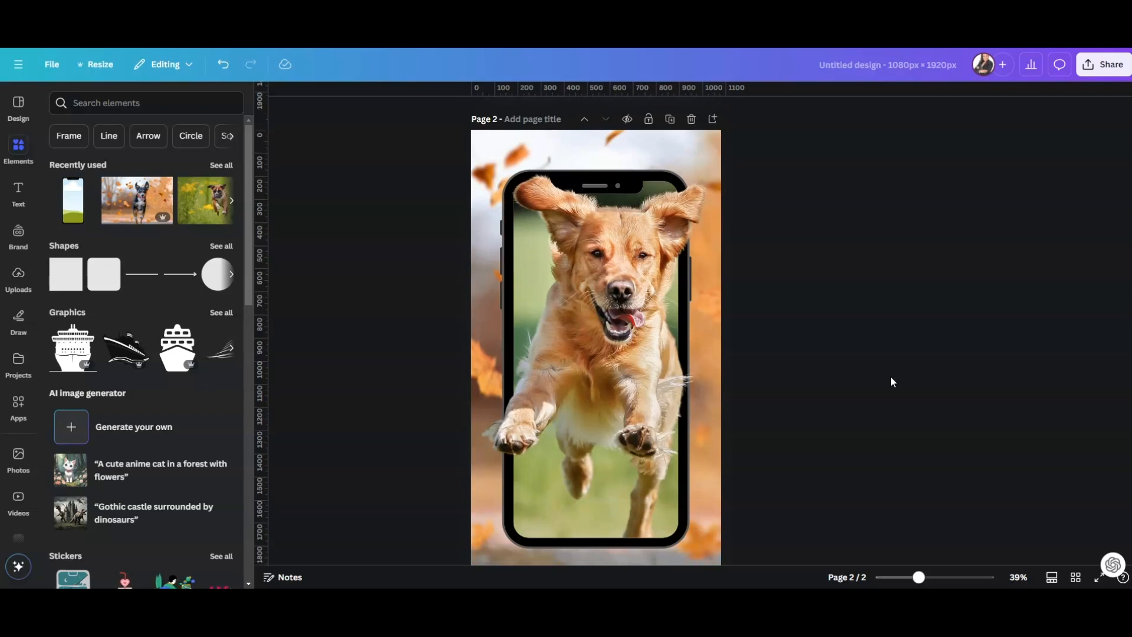
scroll(891, 378, down, 1)
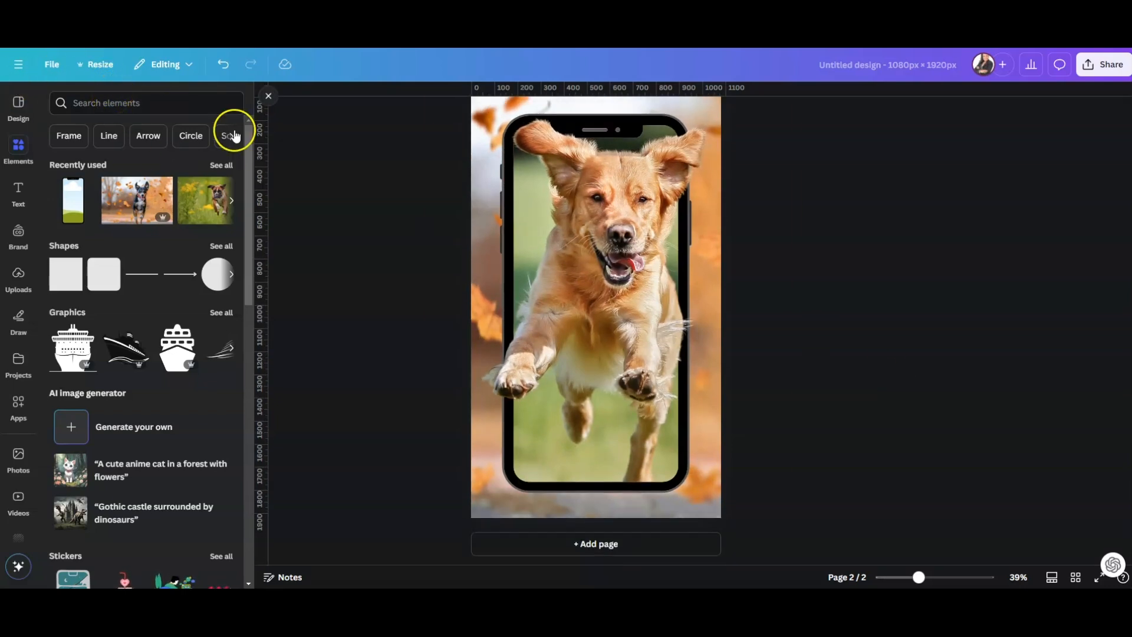
click(599, 213)
drag(598, 212, 597, 210)
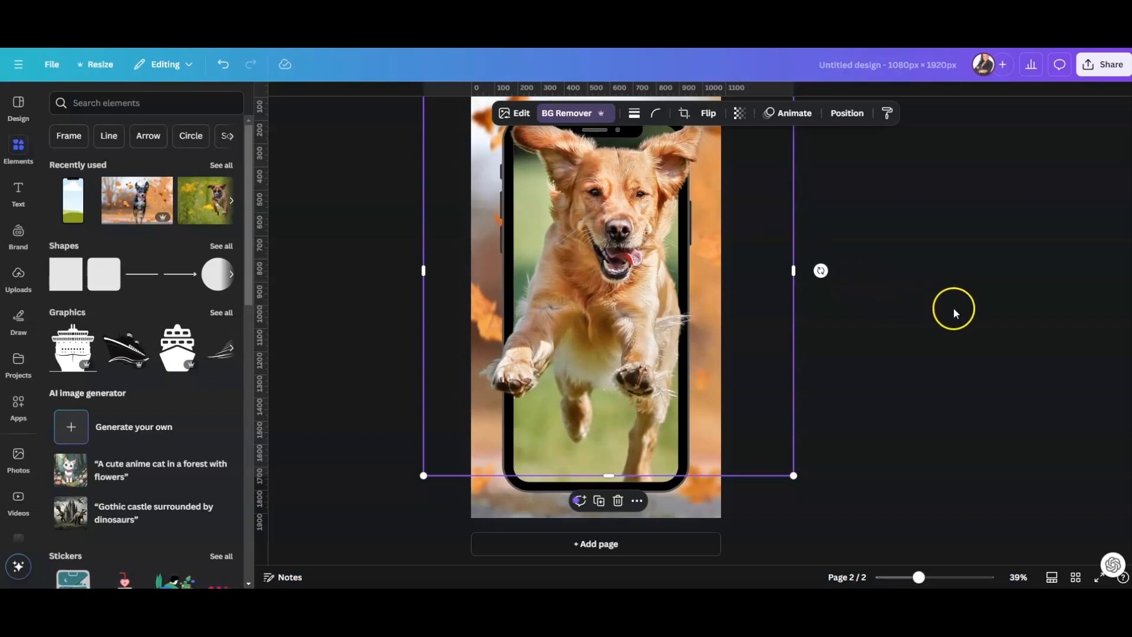
scroll(953, 308, up, 2)
scroll(946, 297, down, 2)
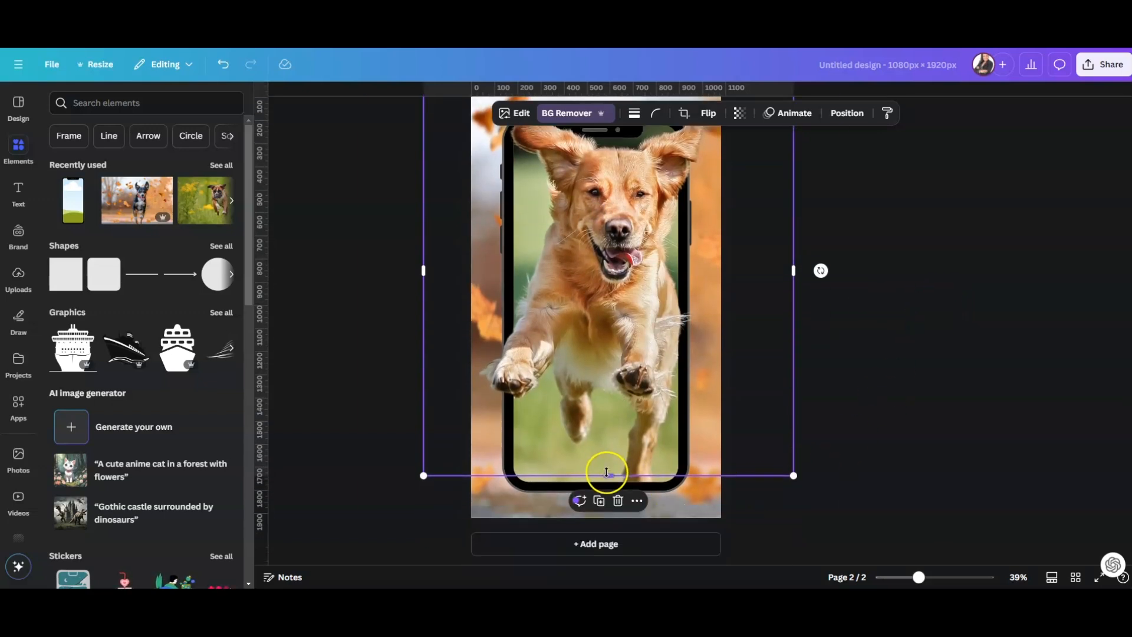
drag(607, 475, 611, 480)
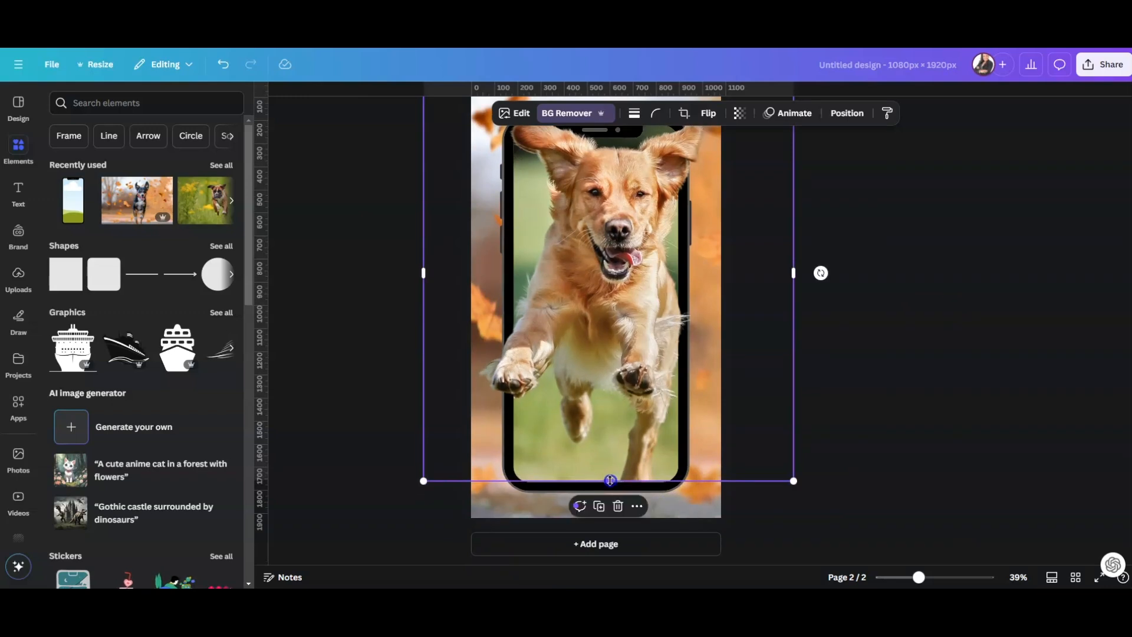
click(623, 342)
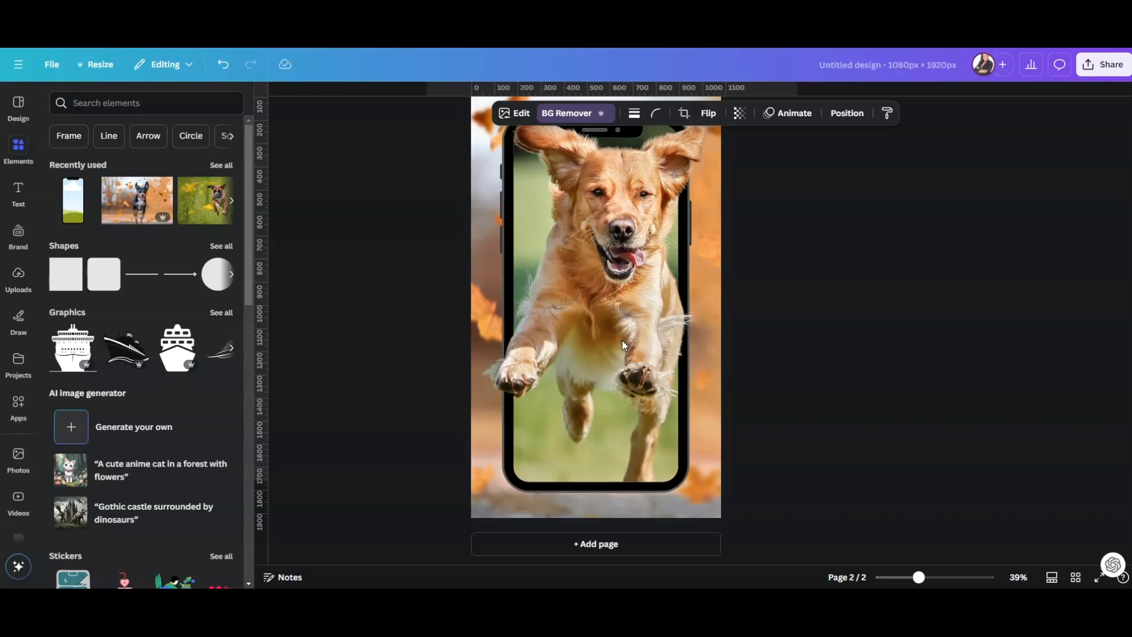
- Widen the dog cutout slightly, realign it with the framed dog, and trim its lower edge to the phone screen's inner bottom edge
click(623, 343)
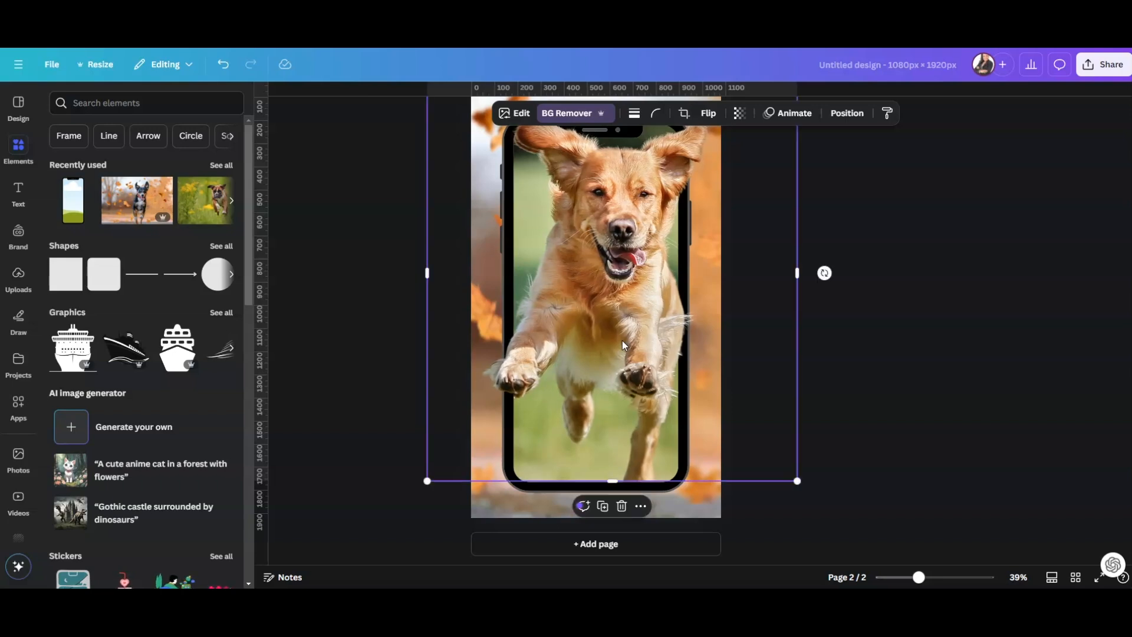
drag(426, 271, 422, 272)
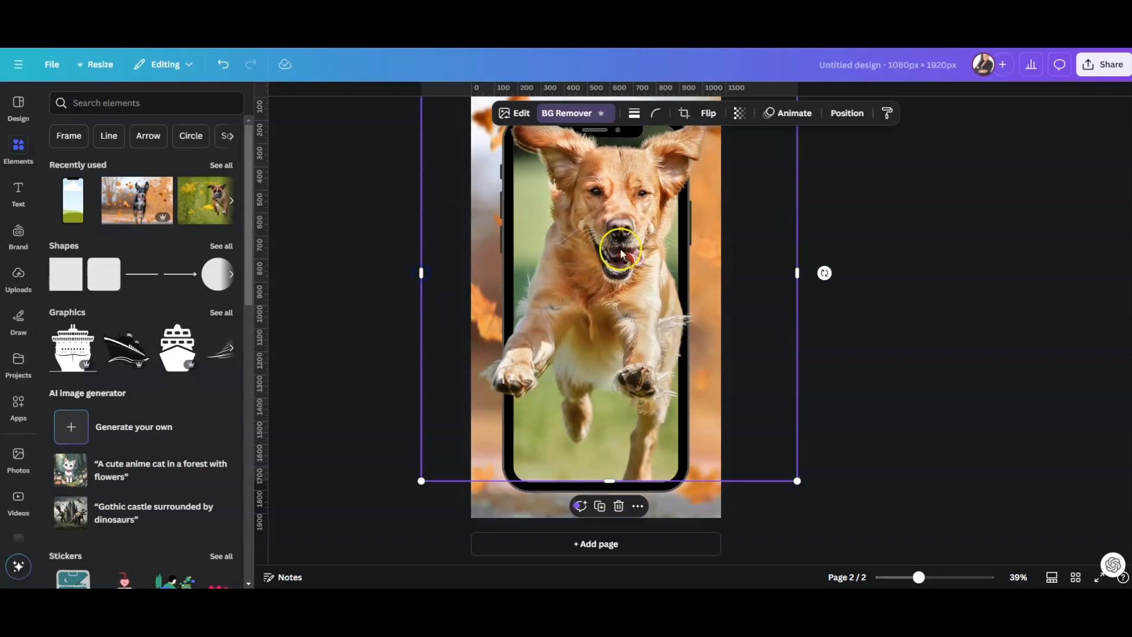
click(623, 221)
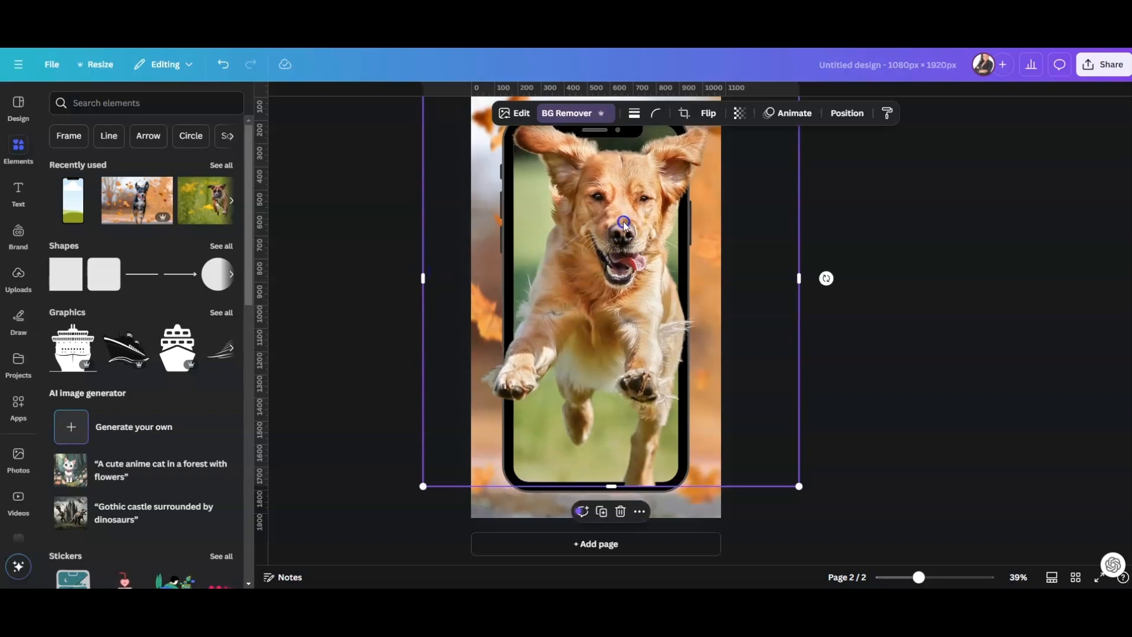
drag(612, 487, 613, 480)
click(915, 346)
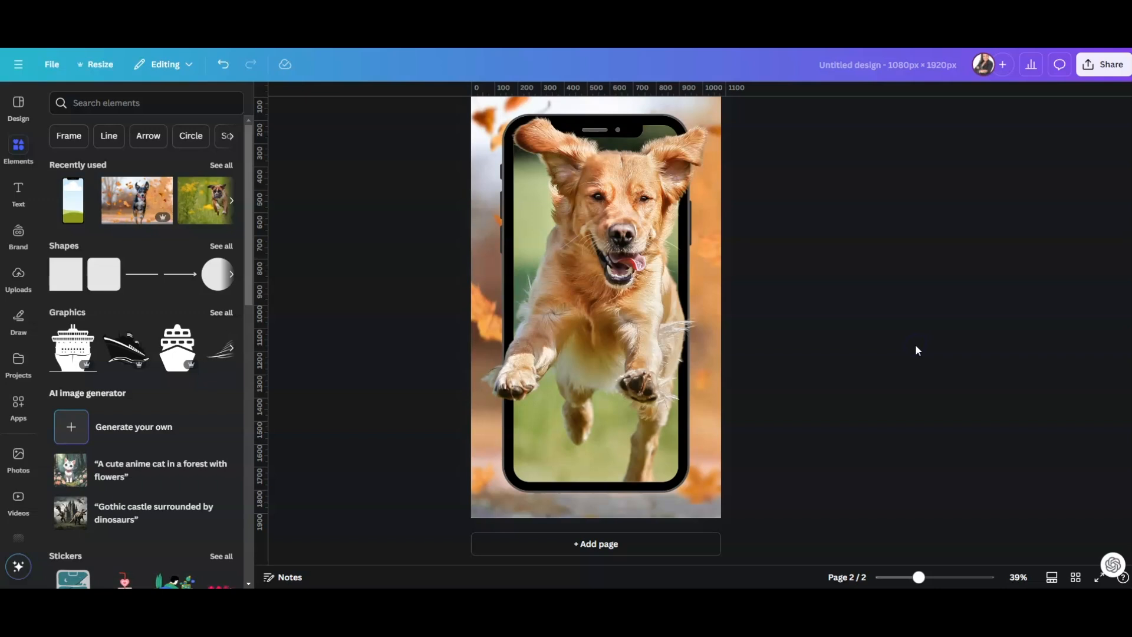
- Search the elements library for "auntum leaves" and look through the graphics results
click(129, 103)
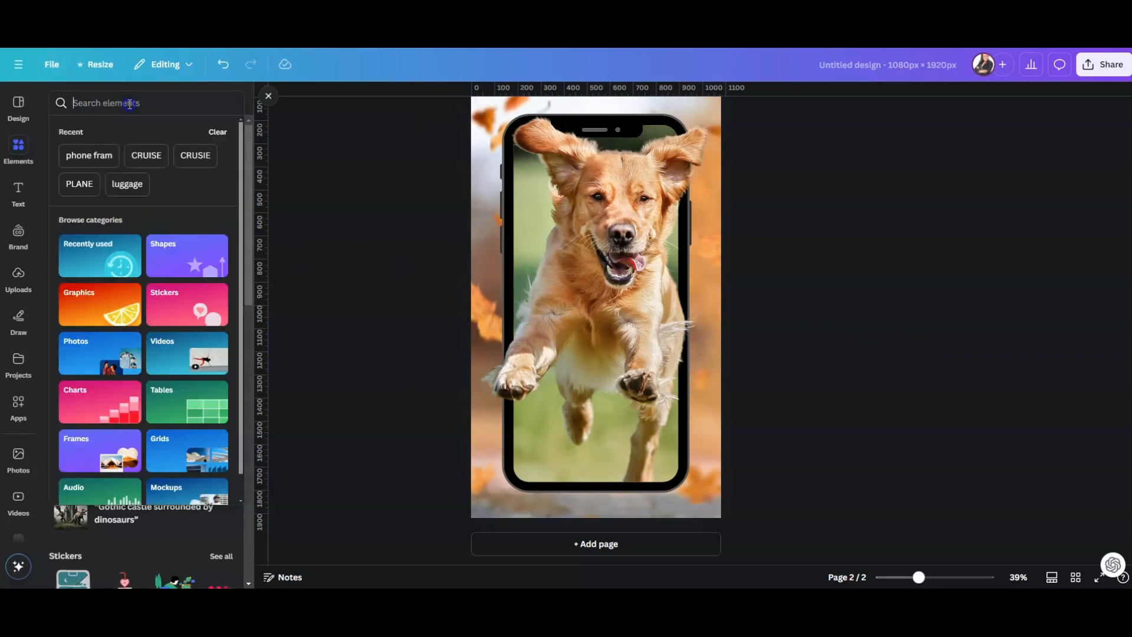
text(aunt)
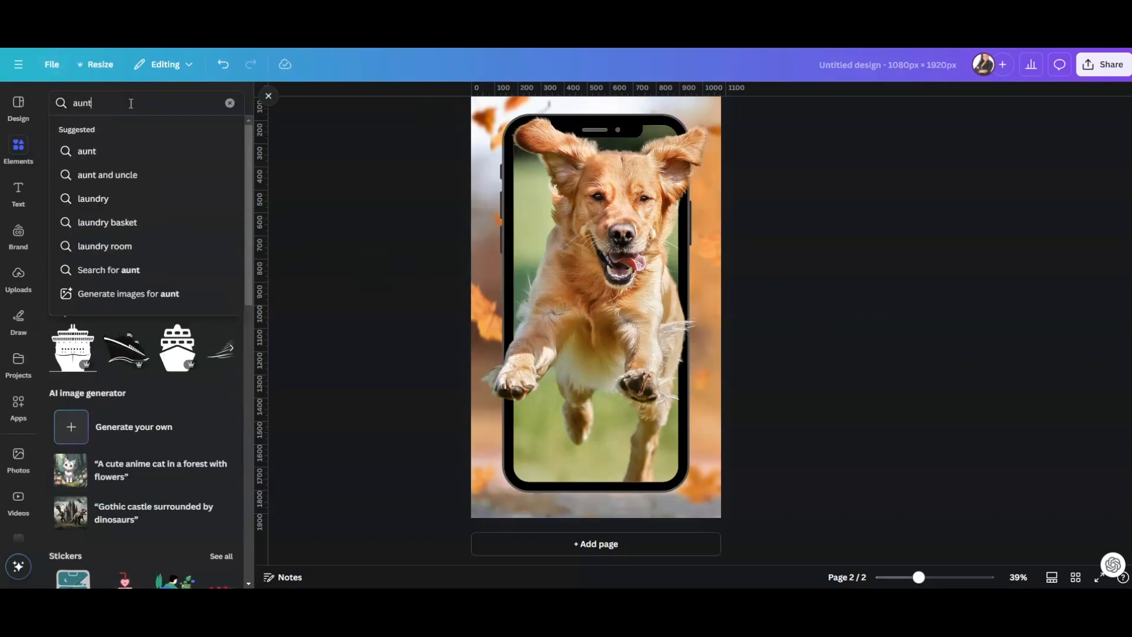
text(um lea)
text(ves)
key(Return)
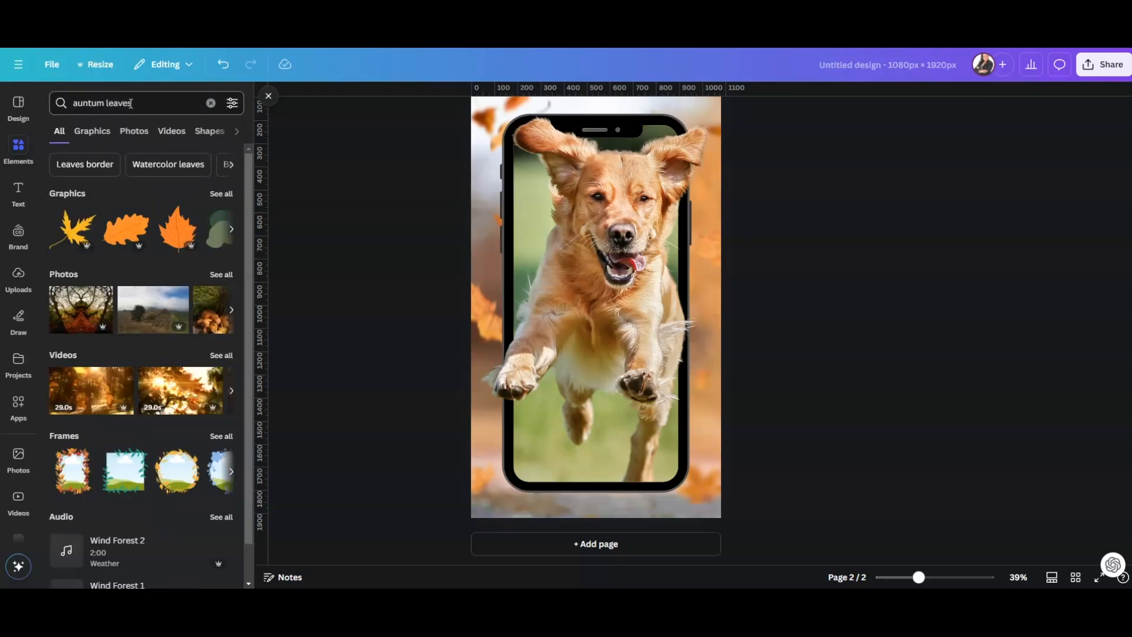
click(224, 198)
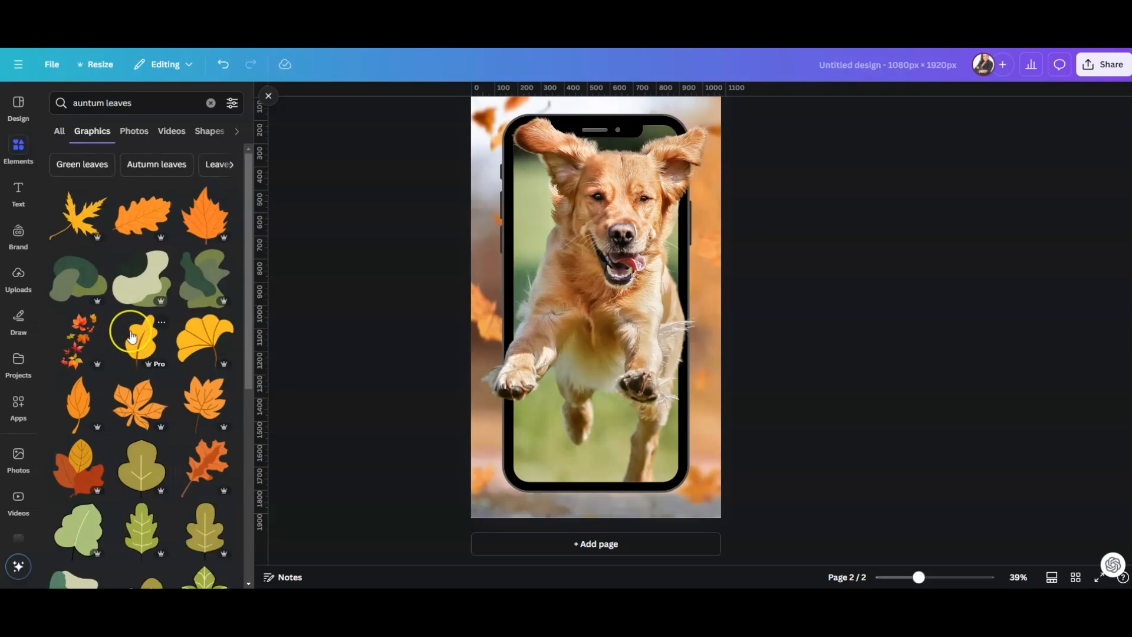
scroll(129, 338, down, 6)
scroll(131, 337, up, 5)
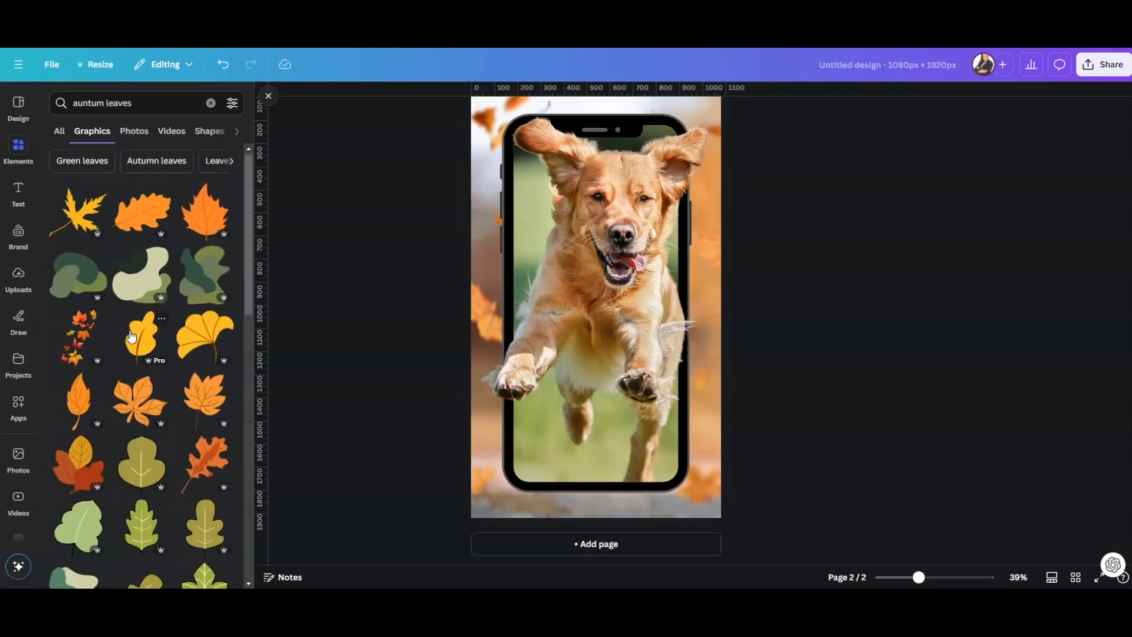
- Add the cutout photo of a row of scattered autumn leaves from the photo results to the page
click(125, 130)
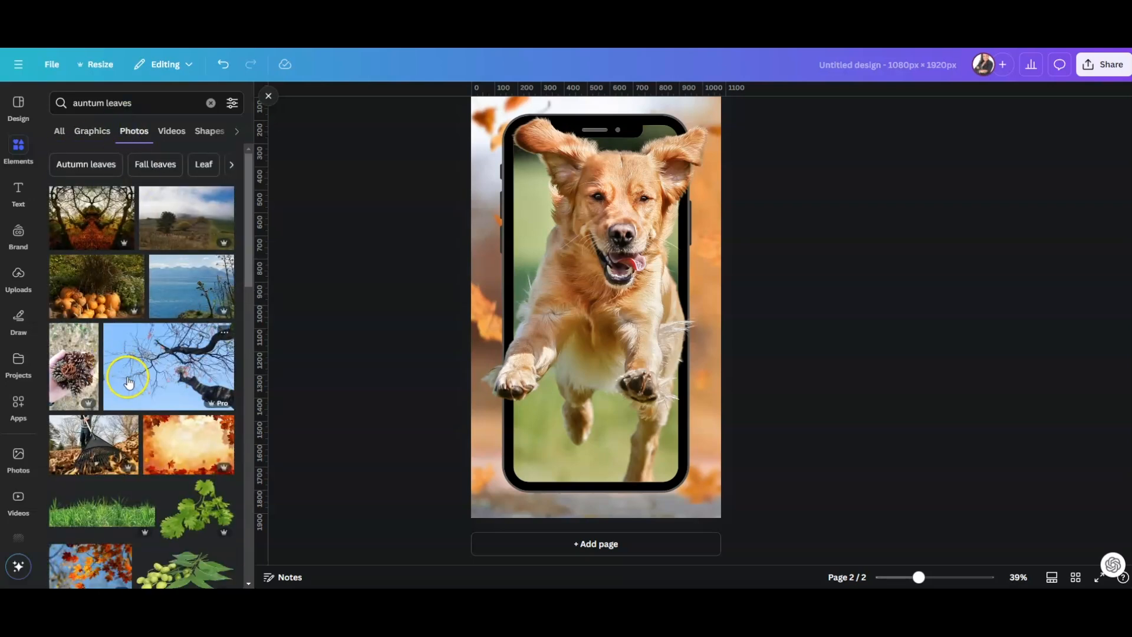
scroll(130, 382, down, 5)
scroll(130, 381, down, 1)
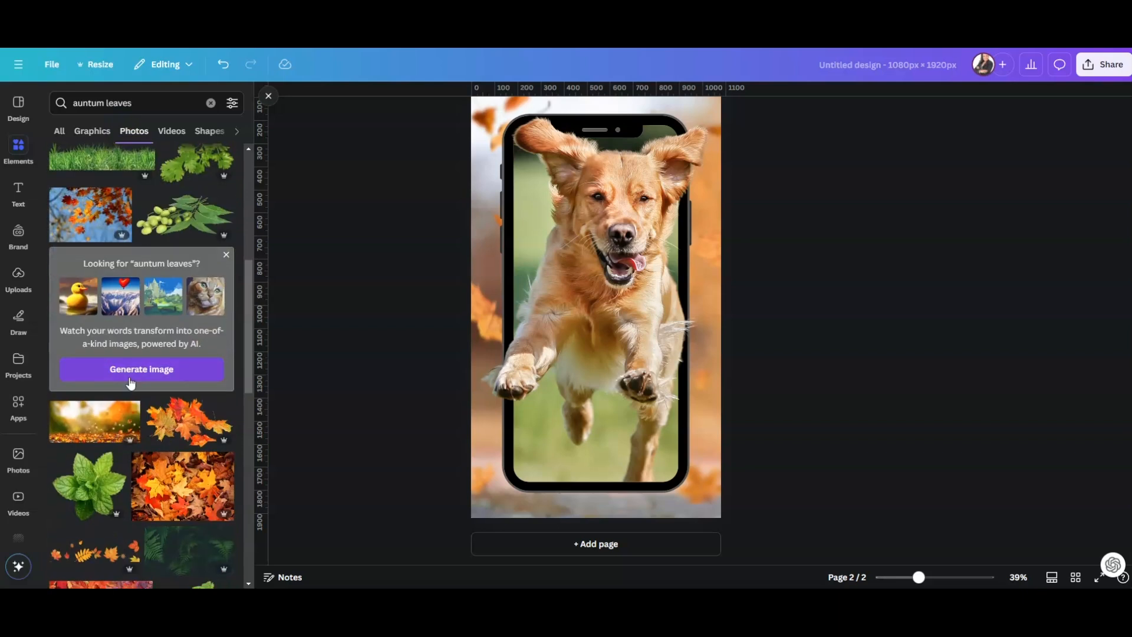
scroll(130, 383, down, 2)
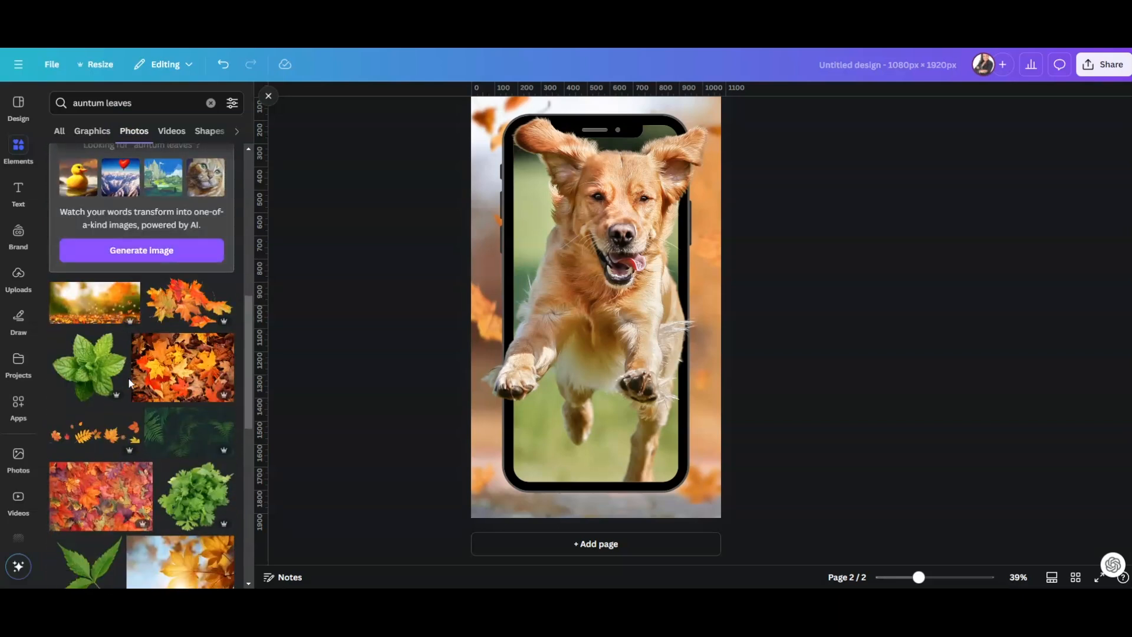
click(69, 434)
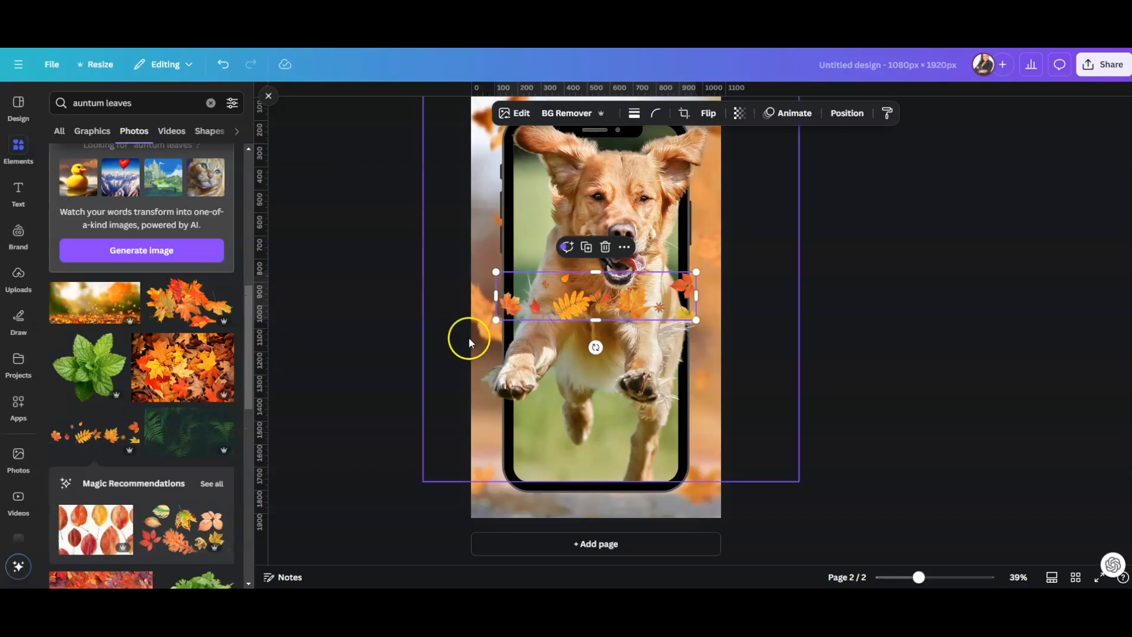
- Enlarge and tilt the leaf cutout over the phone's lower-left corner and set its transparency to 88
drag(557, 313, 454, 491)
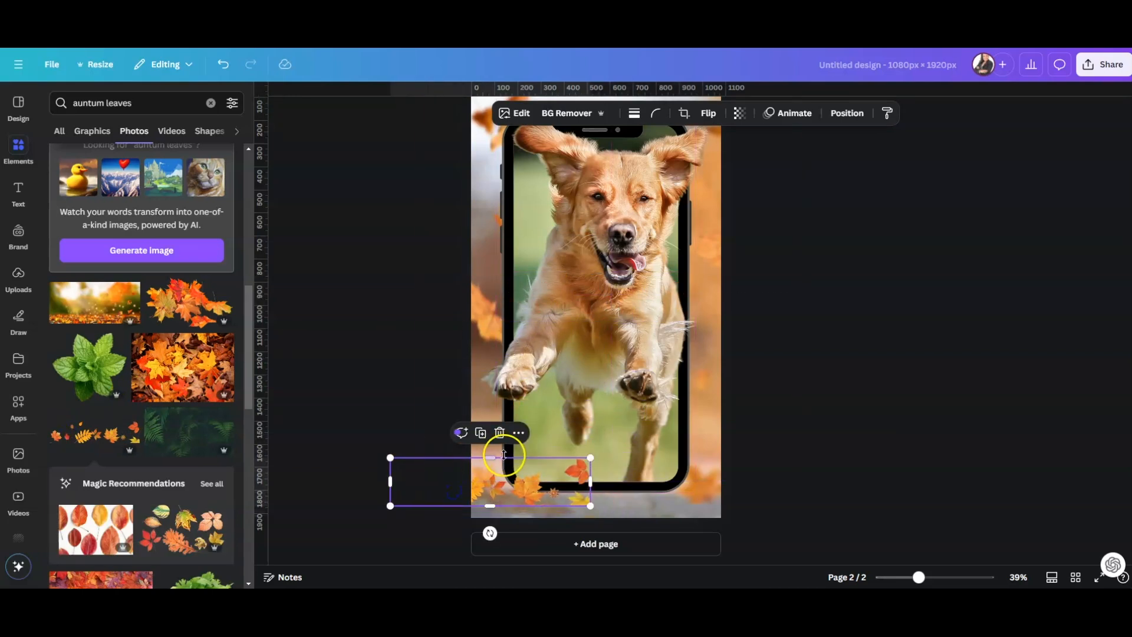
drag(504, 455, 434, 393)
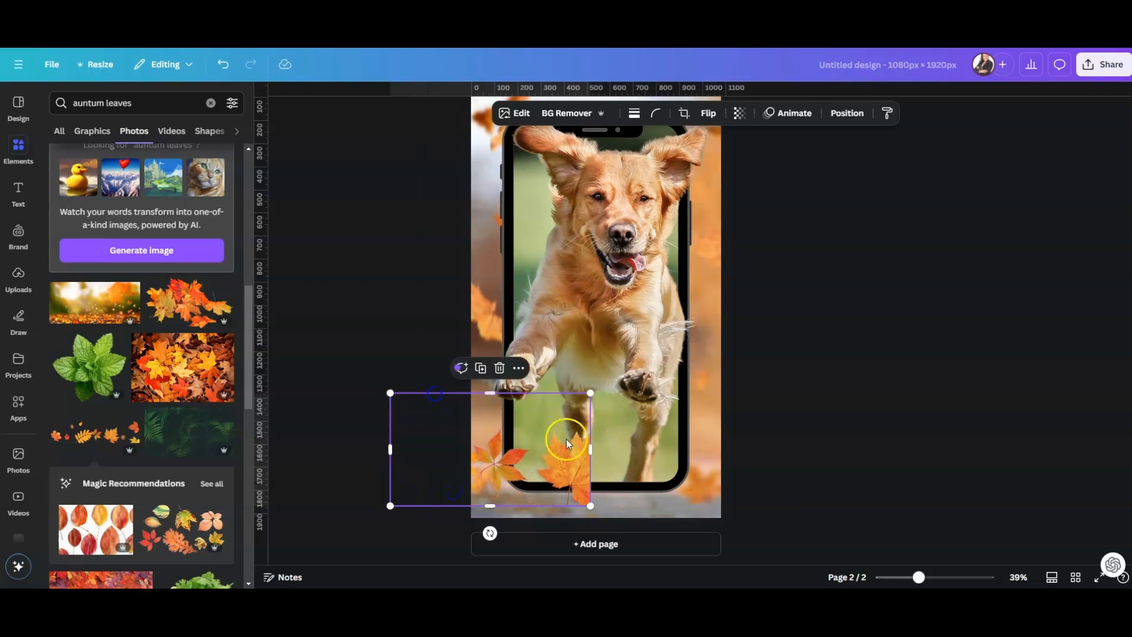
drag(590, 449, 626, 461)
drag(511, 533, 454, 536)
drag(533, 481, 513, 472)
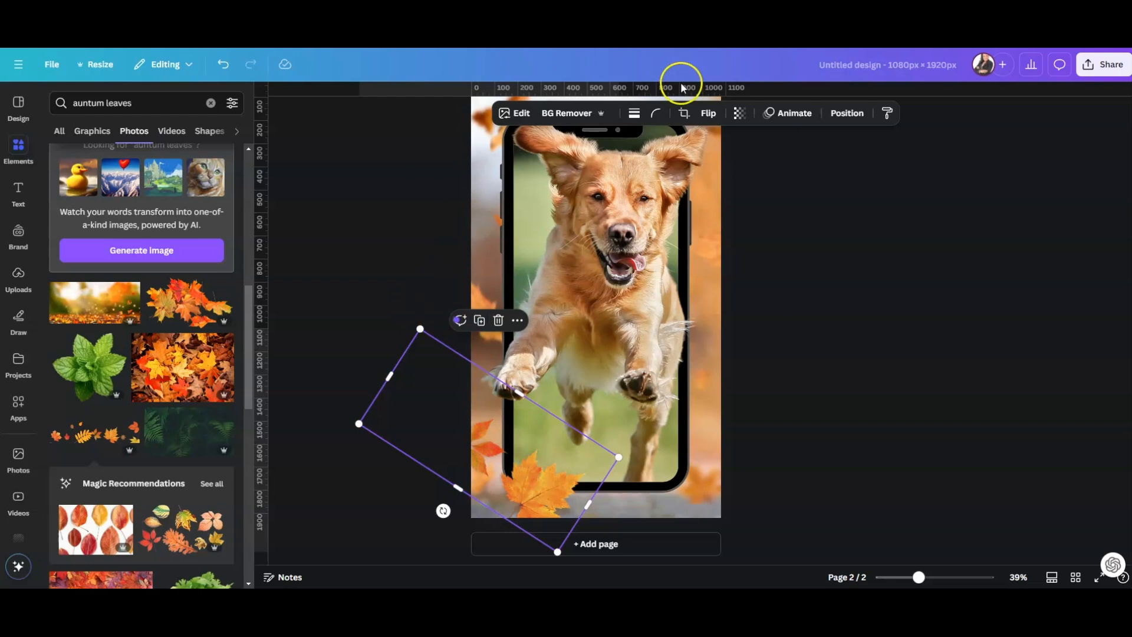
click(740, 113)
drag(768, 162, 755, 166)
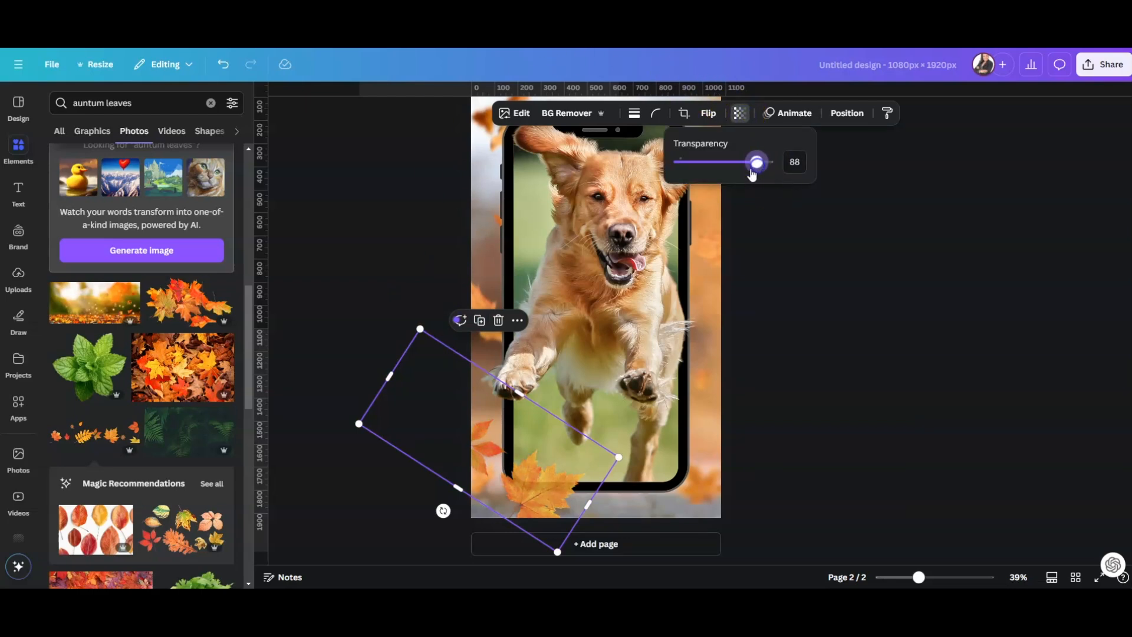
- Duplicate the leaf cutout, crop off its large maple leaf, and rotate the copy into the page's lower-right corner
click(481, 320)
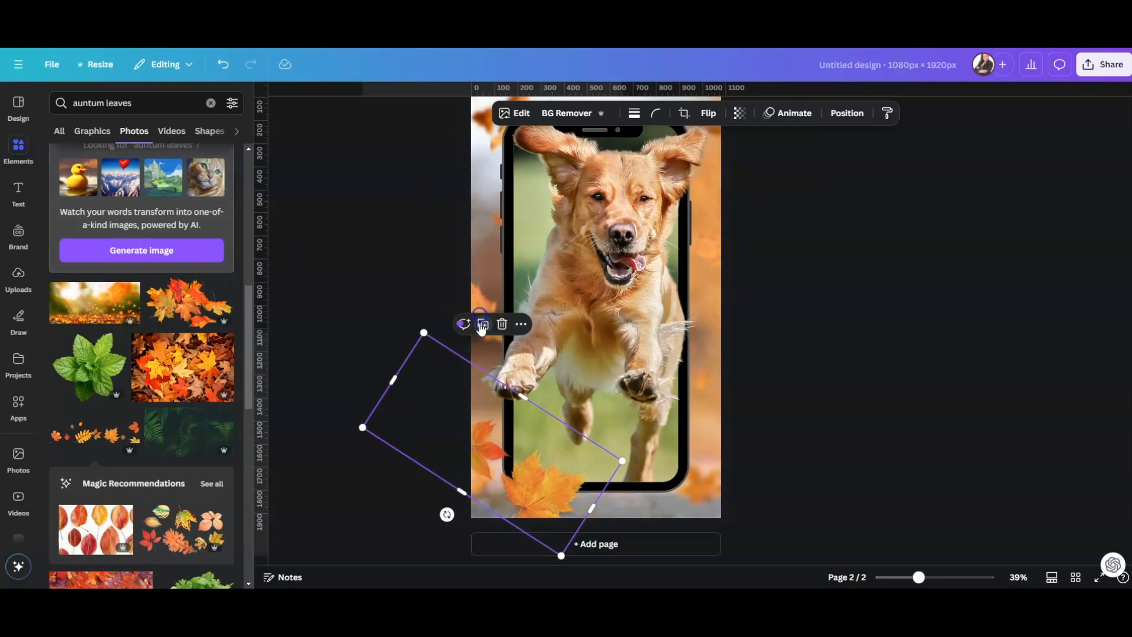
drag(535, 487, 692, 488)
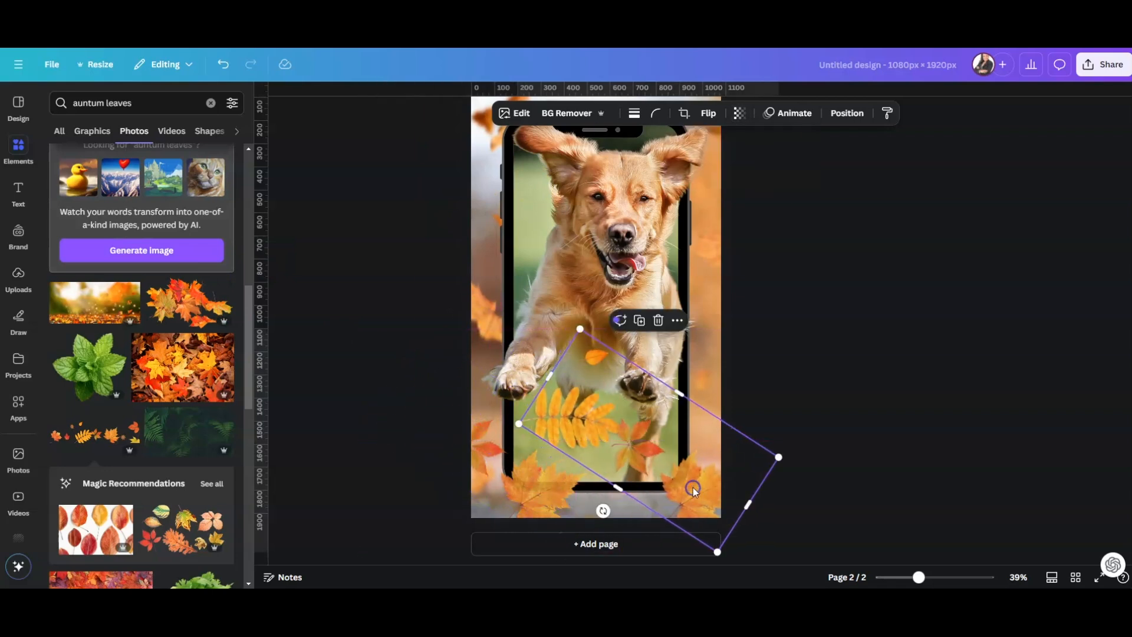
drag(602, 509, 655, 383)
click(553, 364)
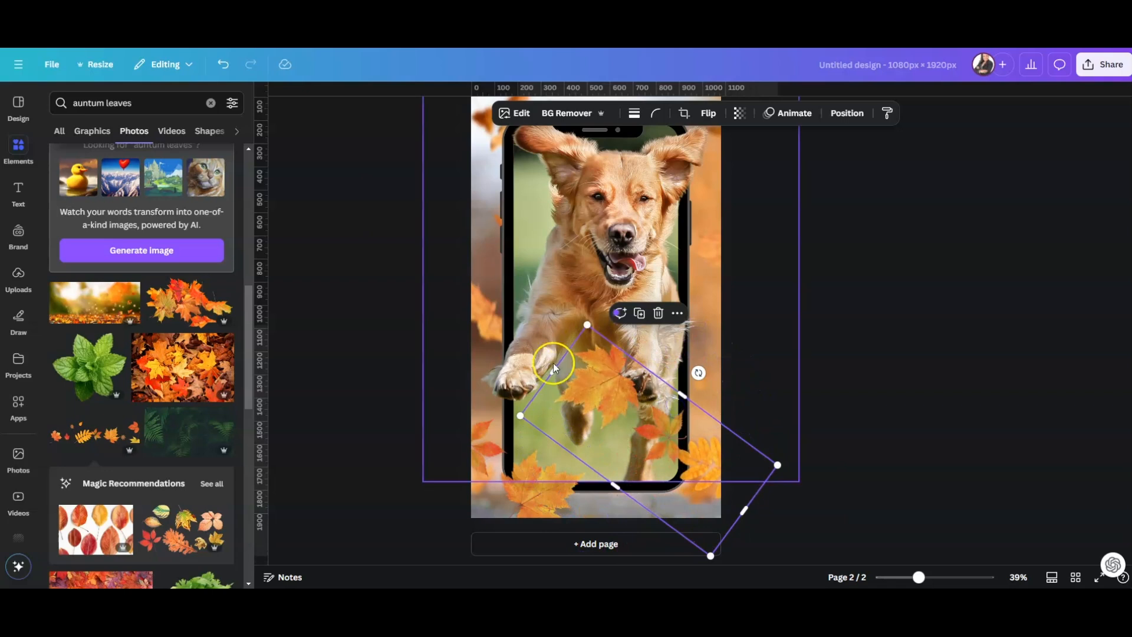
drag(552, 370, 624, 423)
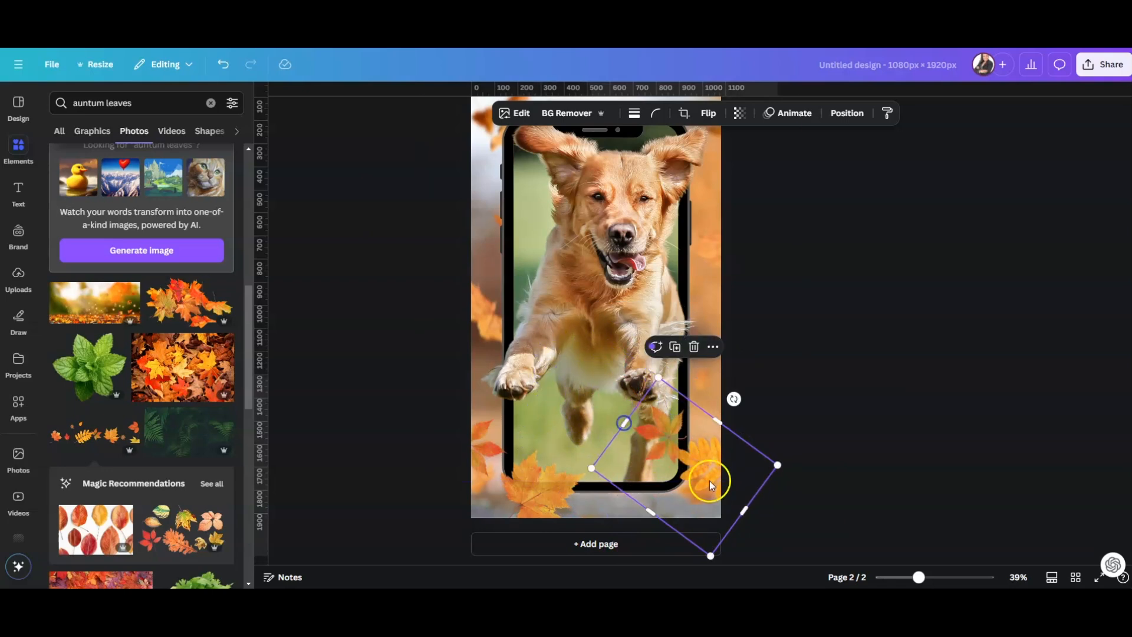
drag(734, 398, 702, 500)
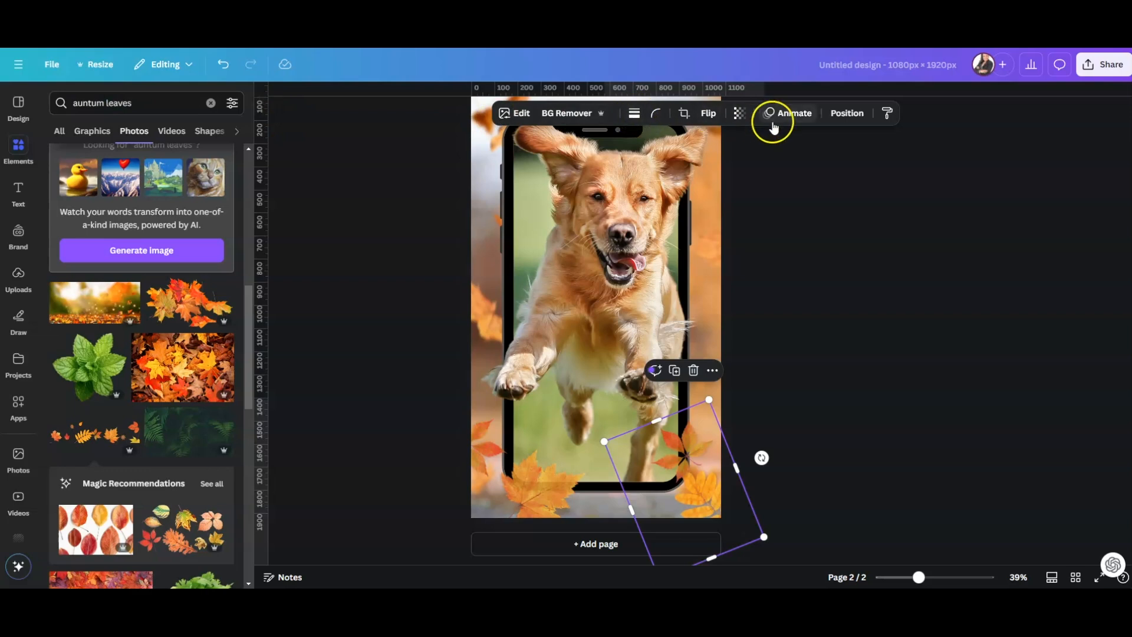
- Make the leaf copy in the page's lower-right corner slightly more transparent and deselect it
click(741, 121)
drag(755, 161, 744, 166)
click(822, 311)
click(820, 308)
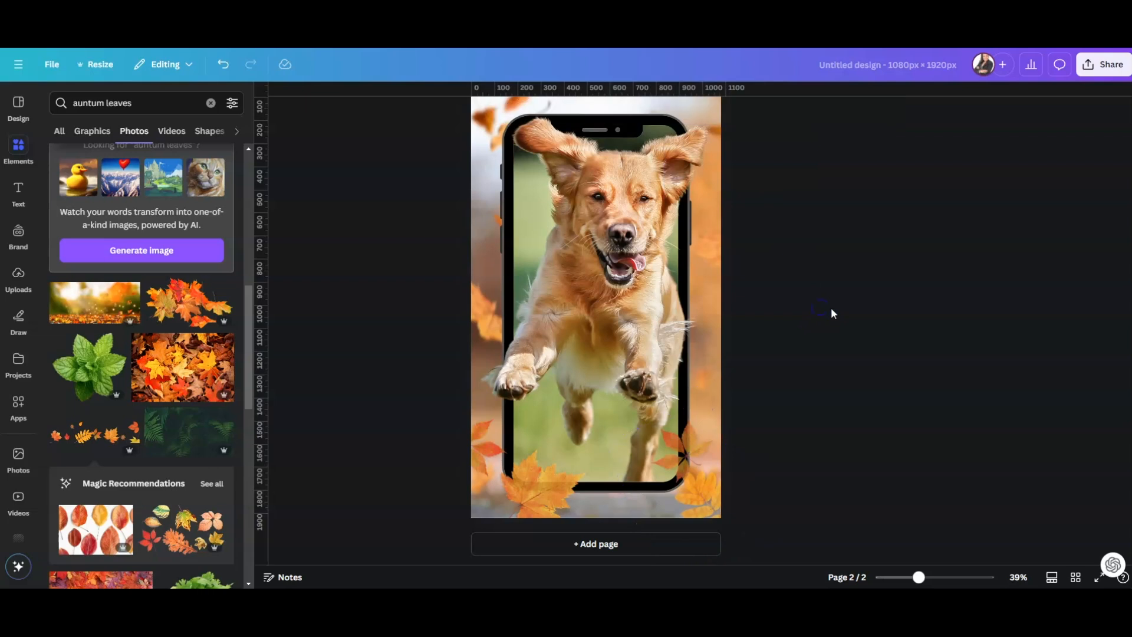
- Add the recommended photo of assorted autumn leaves and crop both sides to isolate the orange-red oak leaf area
click(182, 531)
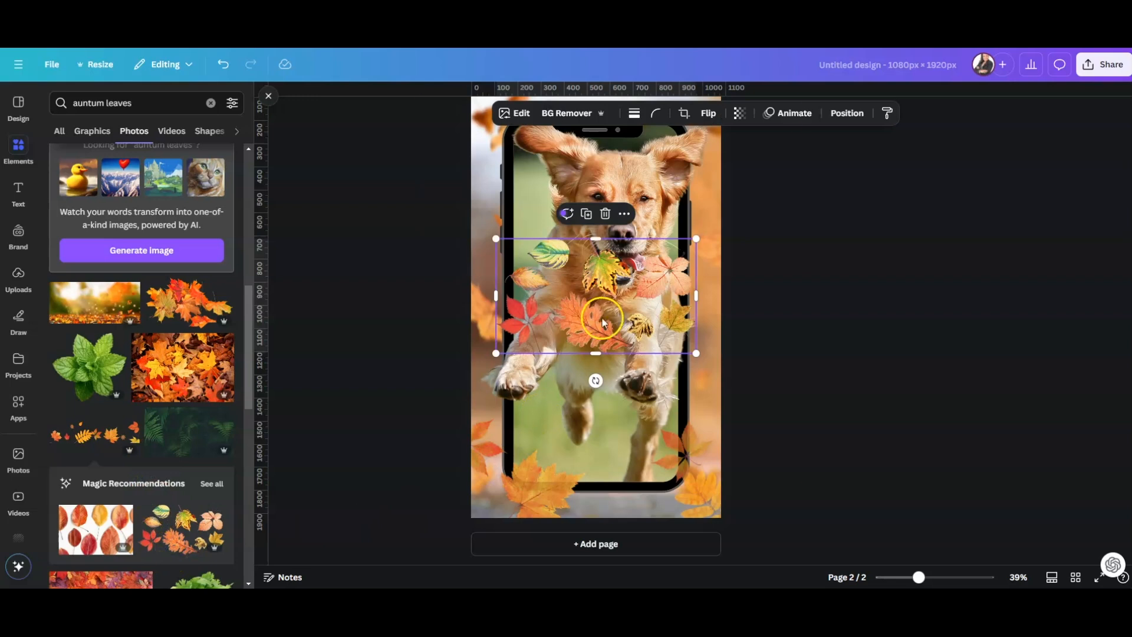
drag(496, 296, 550, 299)
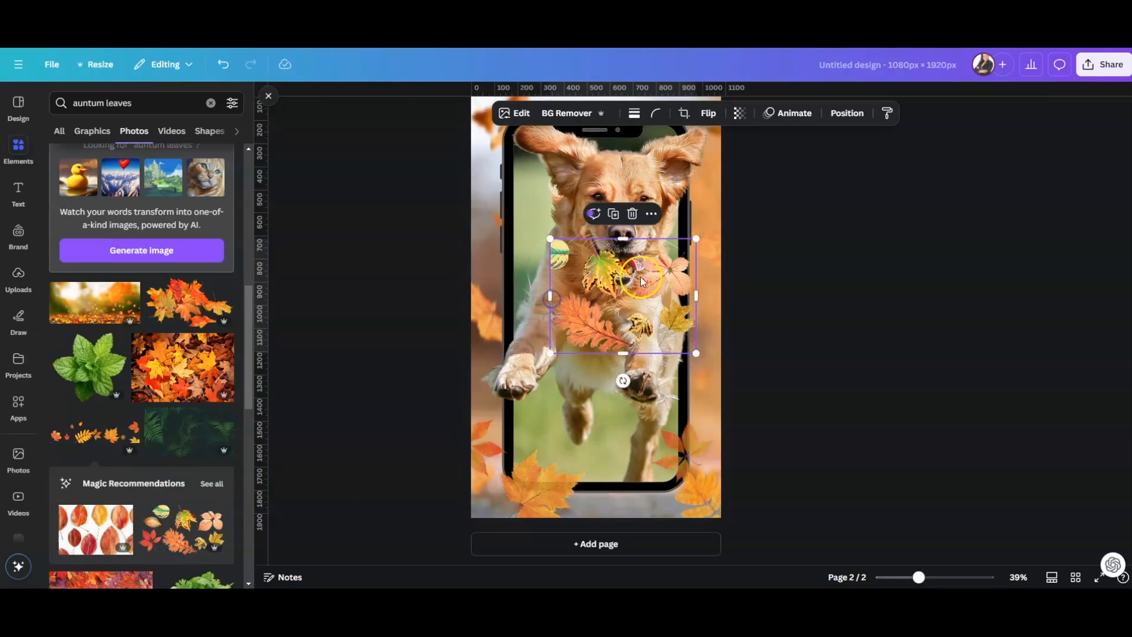
drag(696, 291, 638, 292)
drag(550, 238, 554, 245)
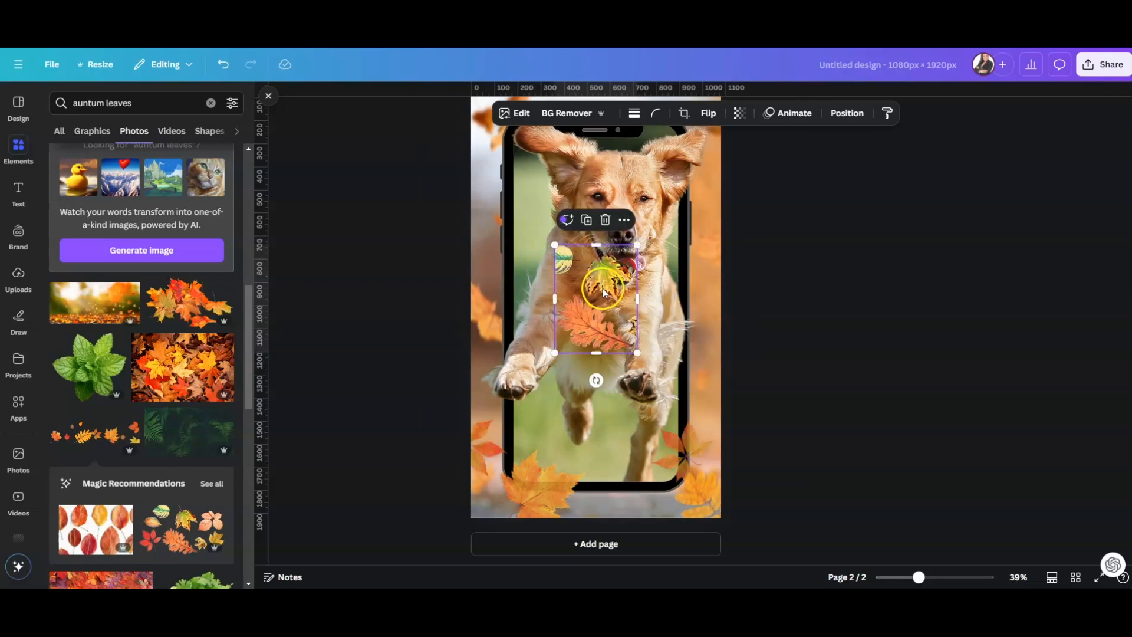
- Rotate the cropped oak leaf and place it at the page's bottom edge between the two leaf clusters
drag(596, 380, 594, 257)
drag(592, 321, 634, 540)
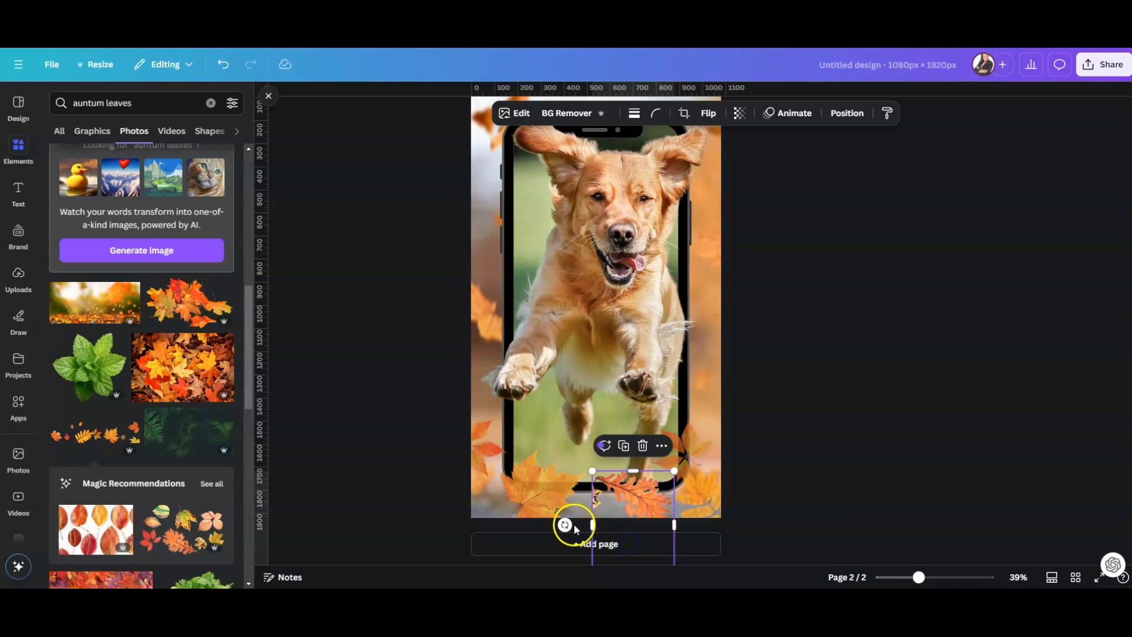
drag(565, 525, 609, 542)
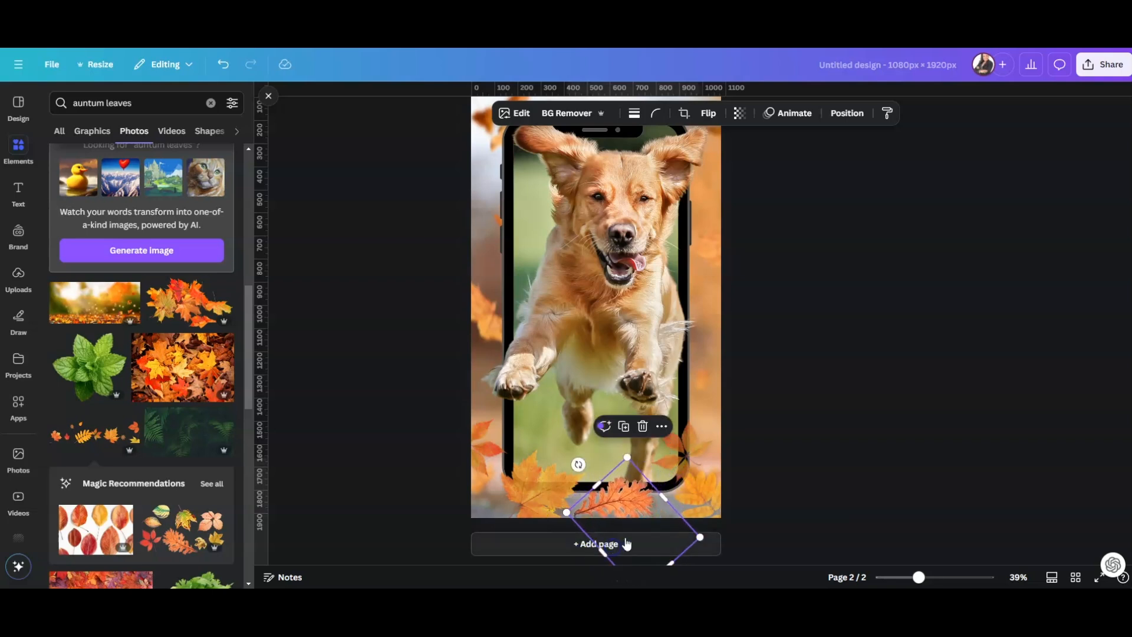
click(783, 464)
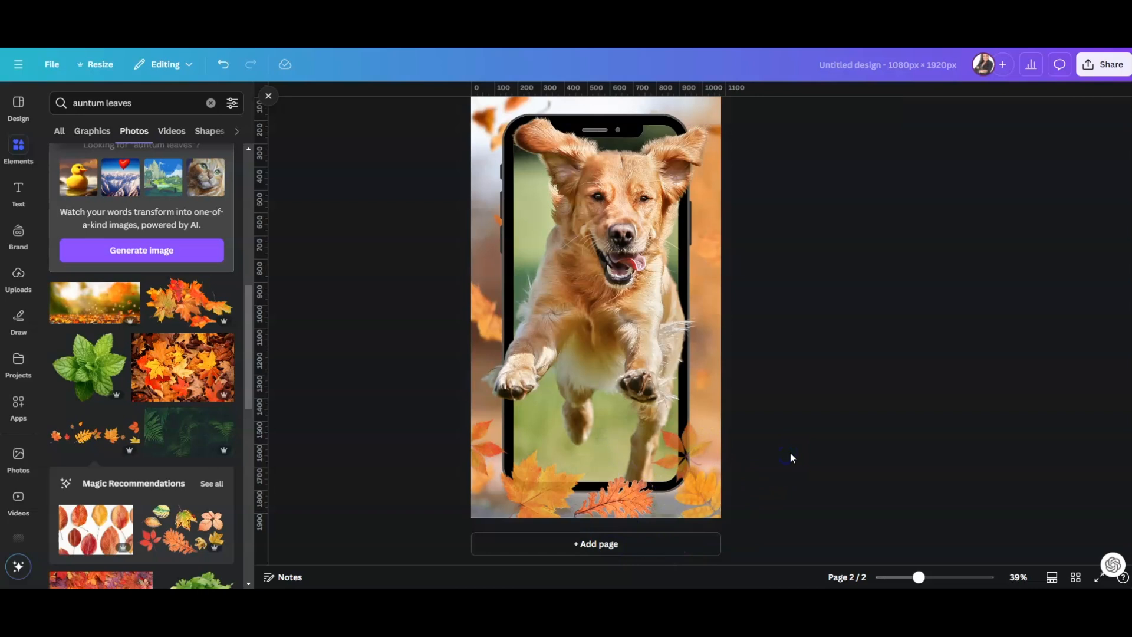